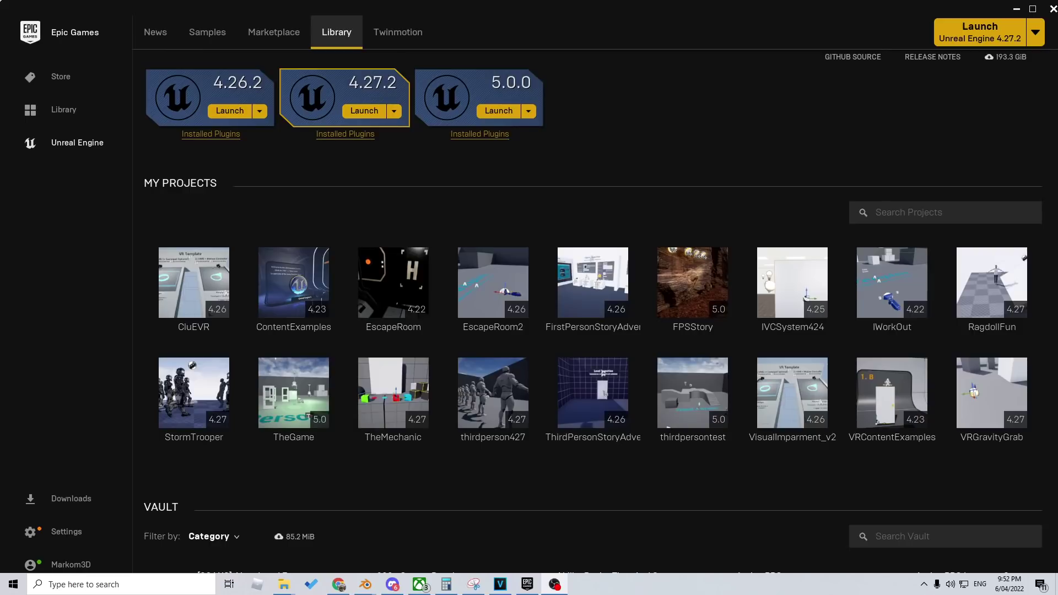
# Step: Launch Unreal Engine 5.0.0 and create a new Games project from the First Person template
pyautogui.click(494, 113)
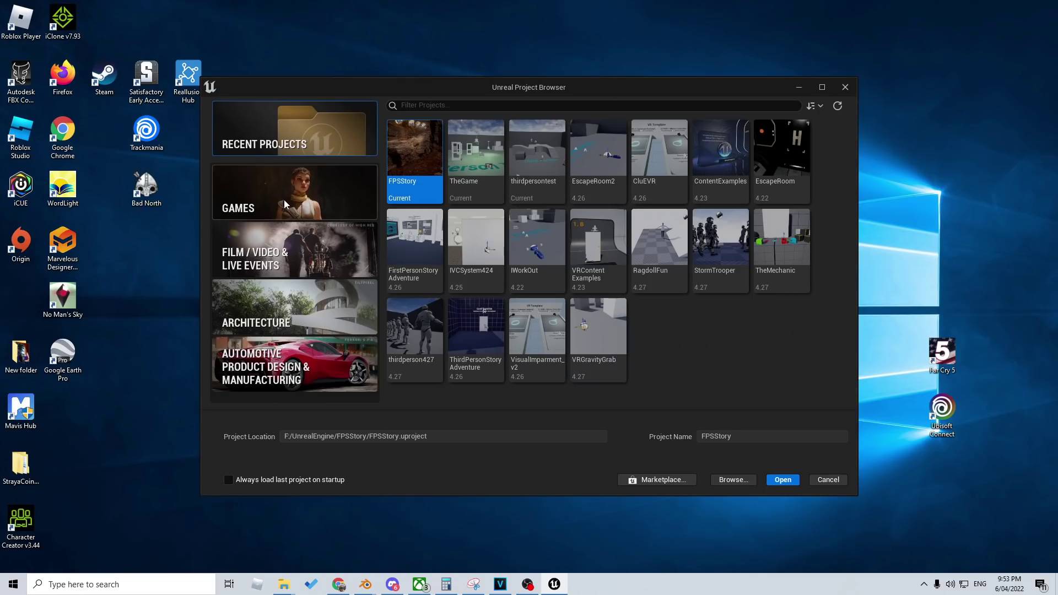
pyautogui.click(284, 200)
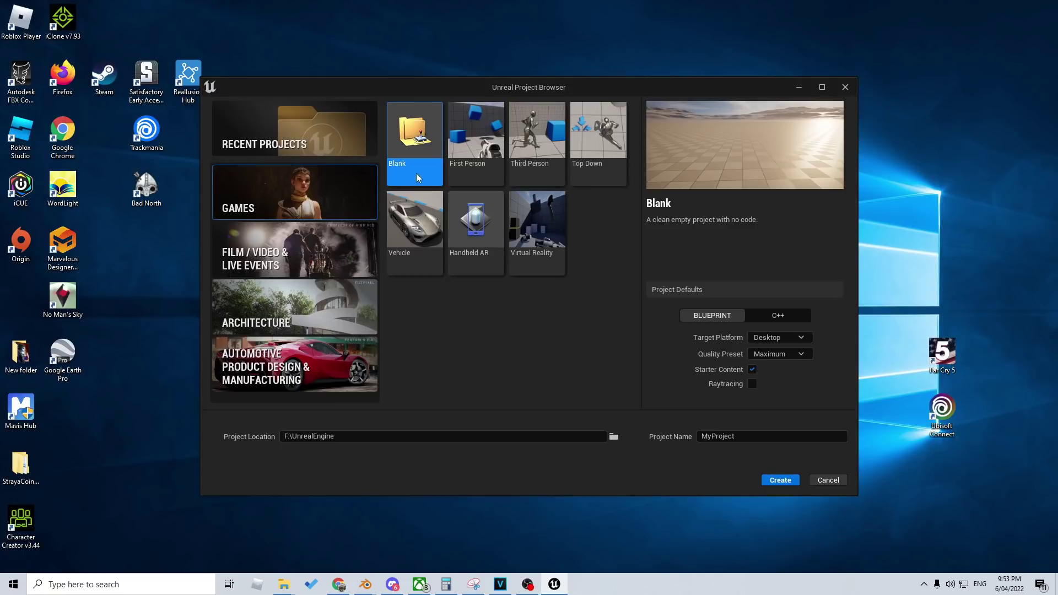
pyautogui.click(471, 161)
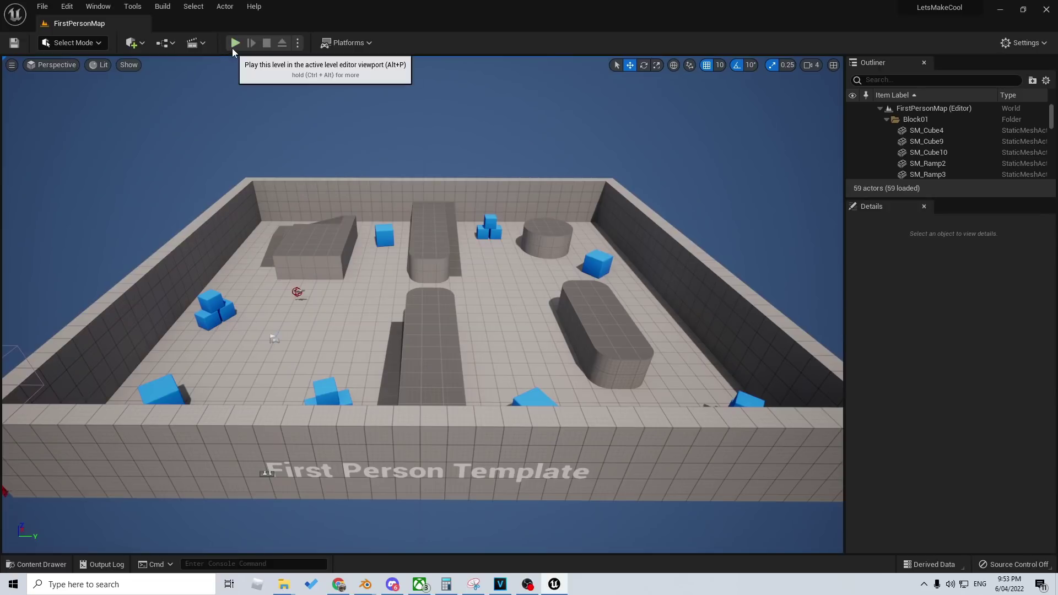
# Step: Play-test the first-person level, walk forward to pick up the rifle, and end the play session
pyautogui.click(233, 48)
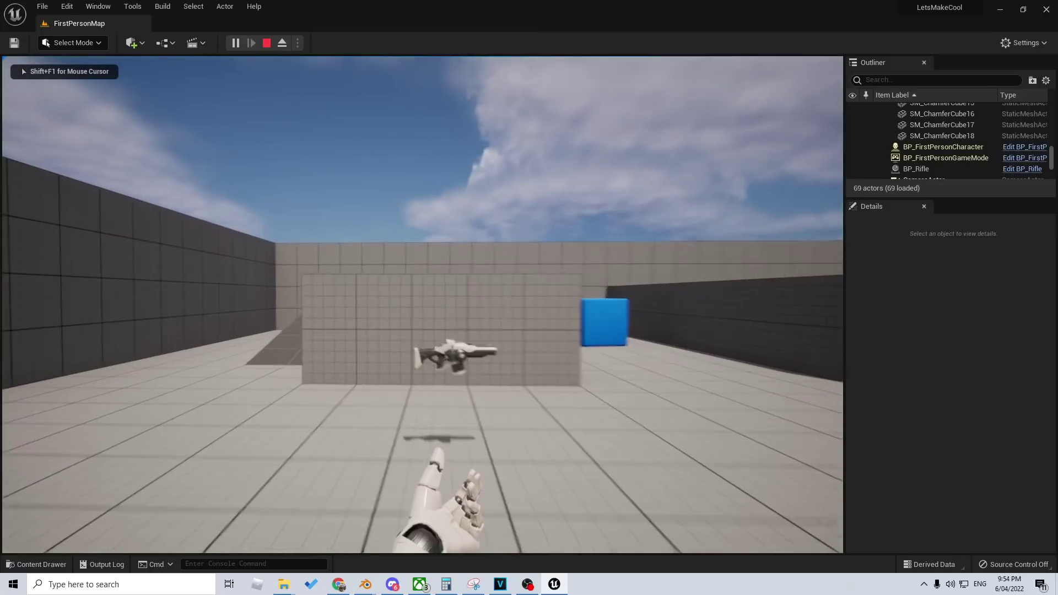
pyautogui.press('w')
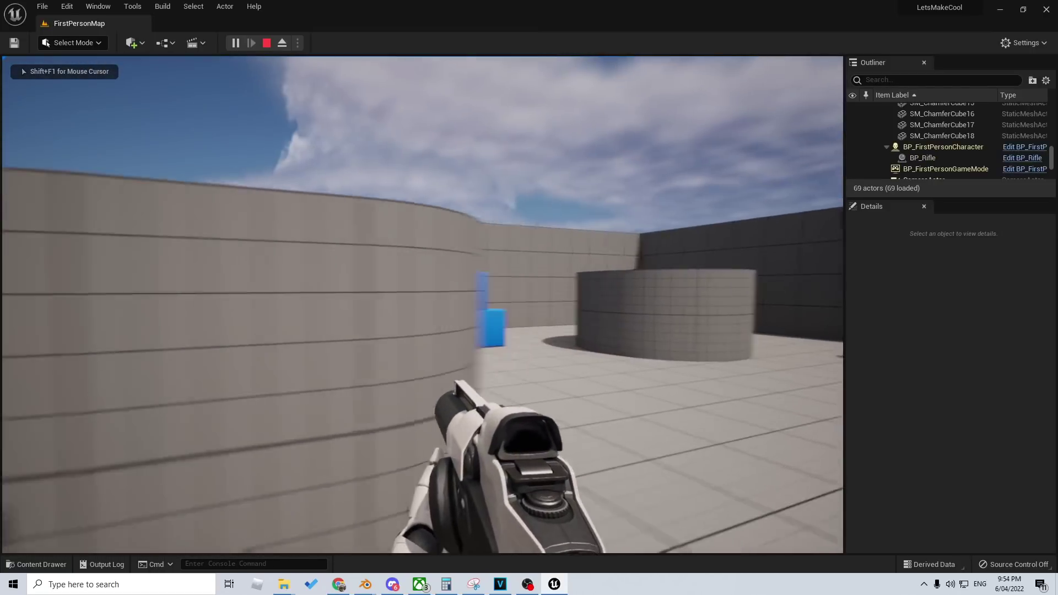
pyautogui.press('Escape')
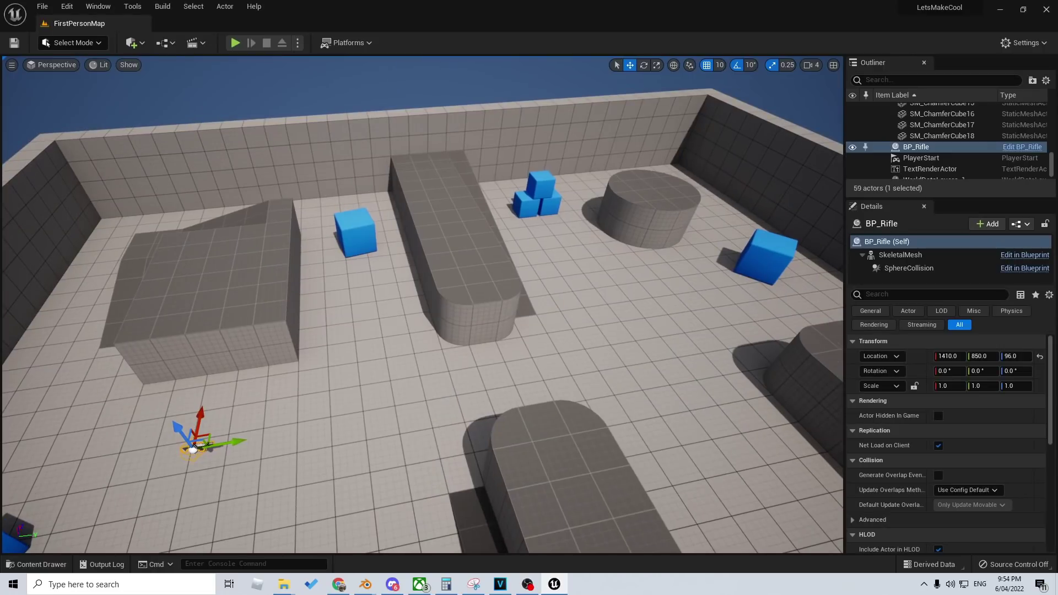
# Step: Open Quixel Bridge and browse to the Nature category of the 3D assets
pyautogui.moveTo(423, 304); pyautogui.dragTo(374, 305, button='right')
pyautogui.click(134, 42)
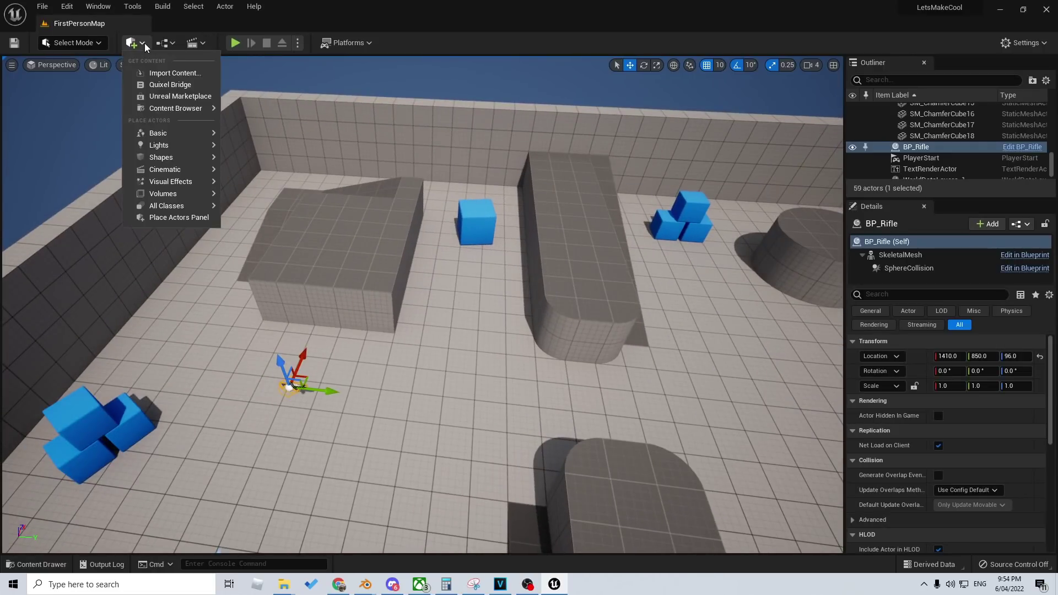
pyautogui.click(180, 82)
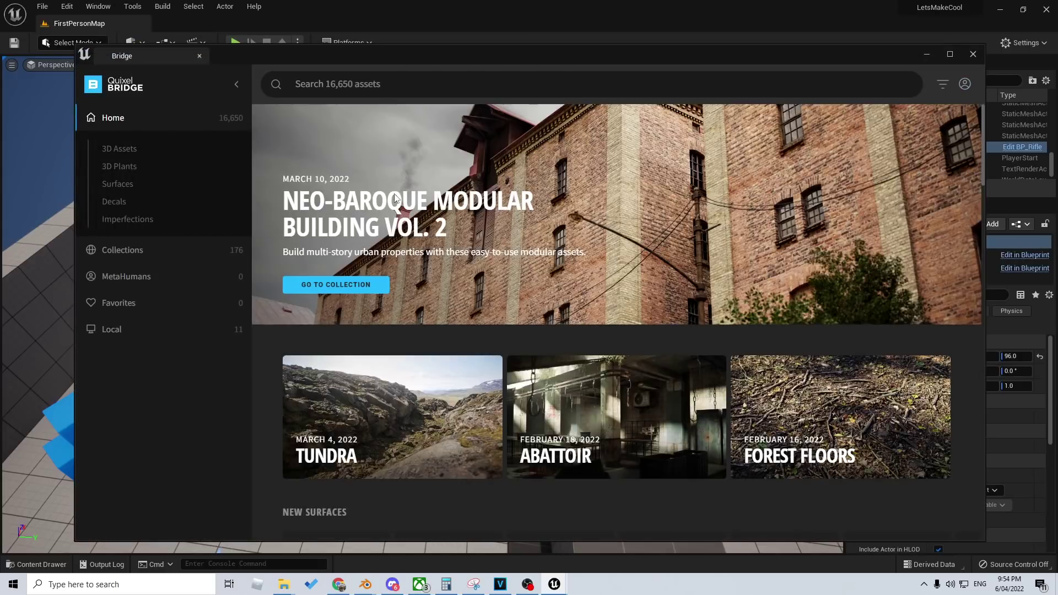
pyautogui.click(119, 149)
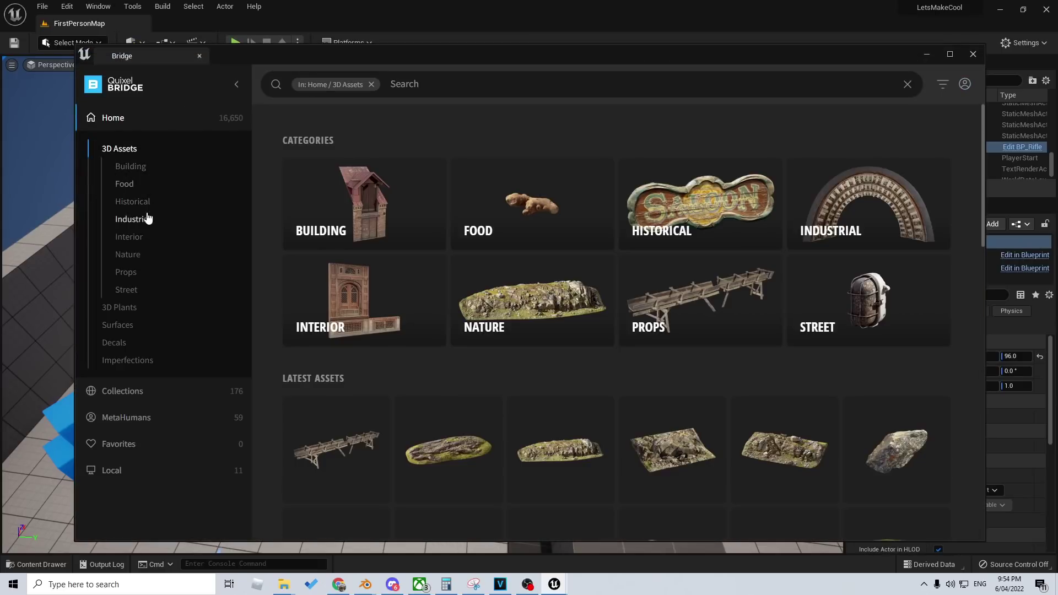
pyautogui.click(144, 254)
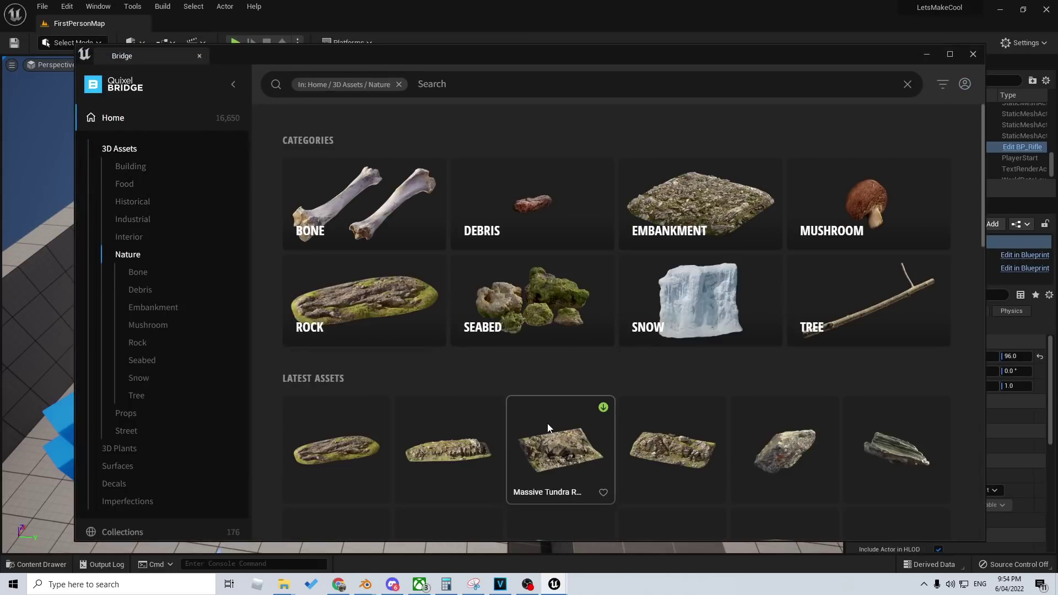
# Step: Download both Forest Rock Wall assets, the pair of grey rocks beside the second one, and the Tundra Rocky Ground asset
pyautogui.scroll(-3, 640, 422)
pyautogui.scroll(-1, 640, 422)
pyautogui.scroll(-1, 558, 284)
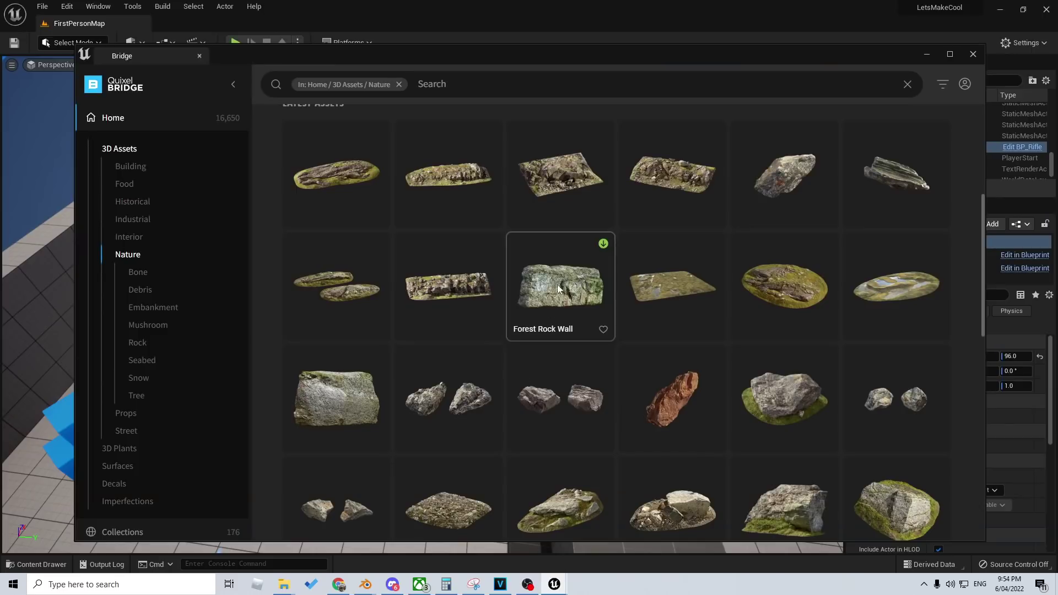
pyautogui.click(603, 245)
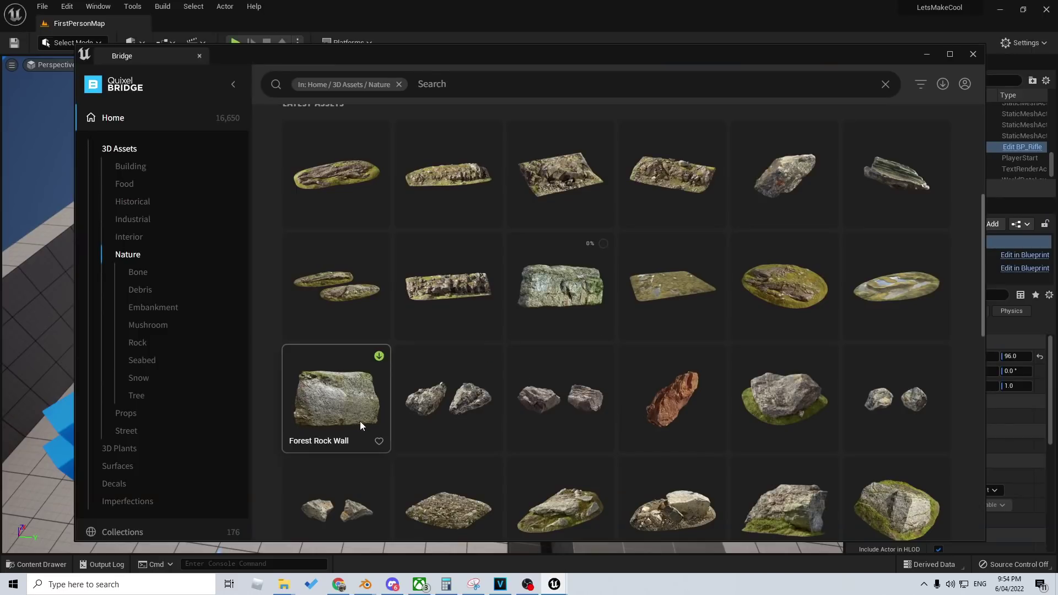
pyautogui.click(380, 356)
pyautogui.click(491, 357)
pyautogui.scroll(-1, 799, 392)
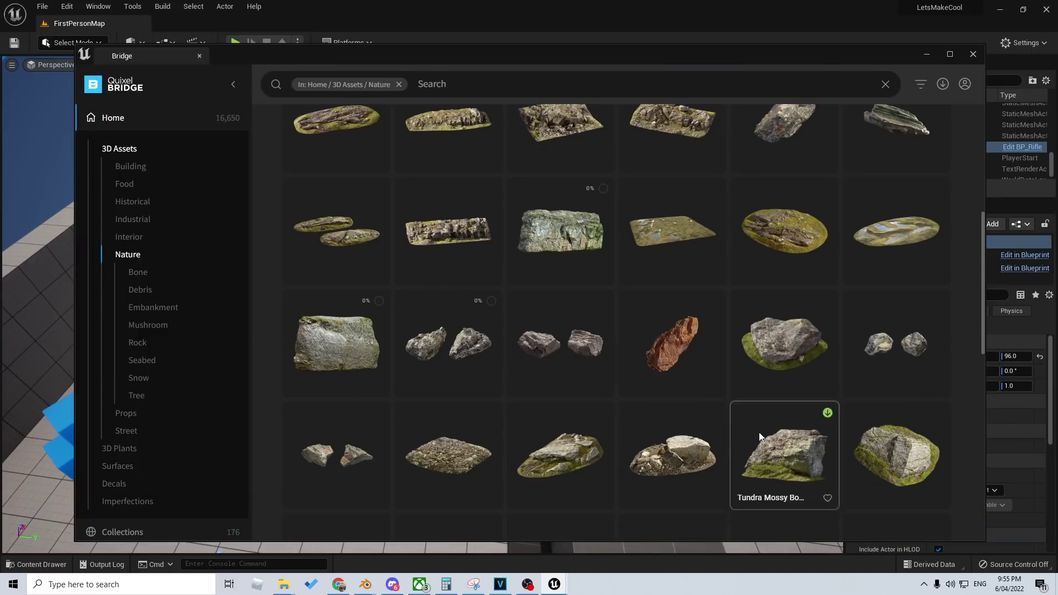
pyautogui.scroll(-2, 560, 445)
pyautogui.scroll(-10, 477, 348)
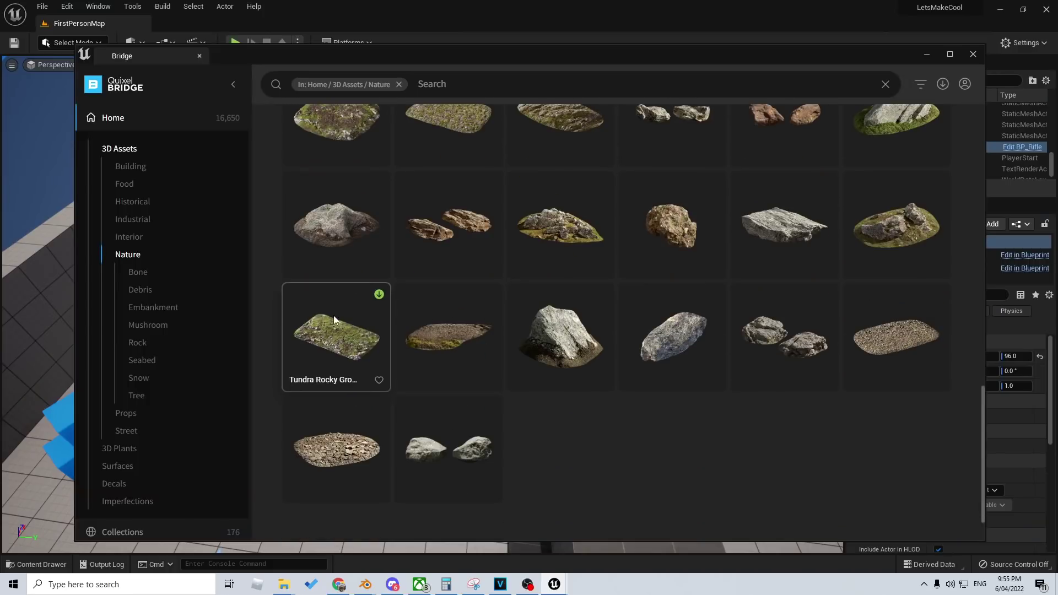
pyautogui.click(378, 298)
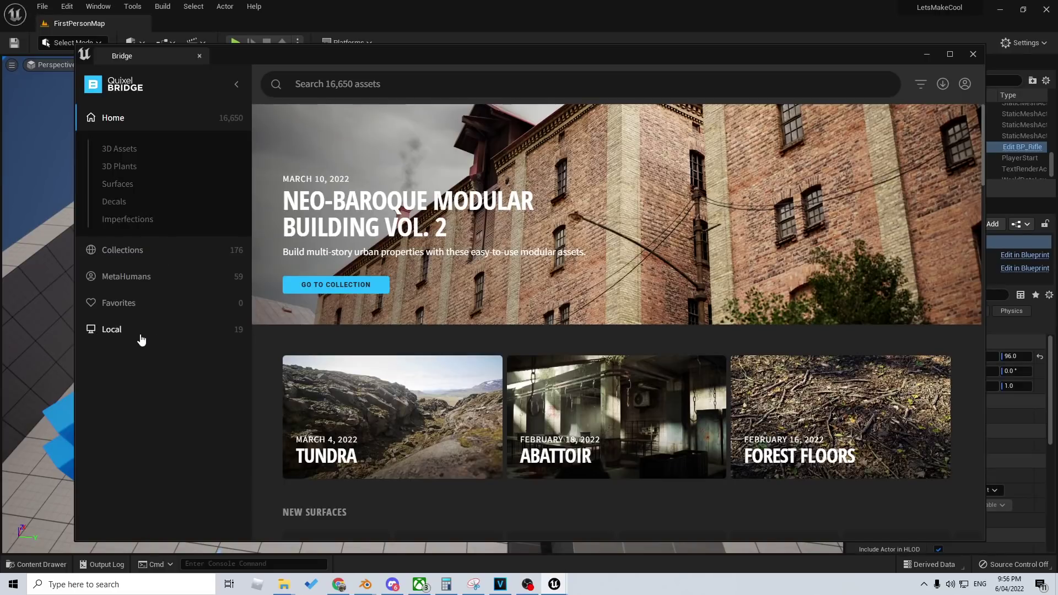
# Step: Export downloaded Megascans rock and plant assets from Bridge's local library into the project, and minimize Bridge
pyautogui.click(136, 338)
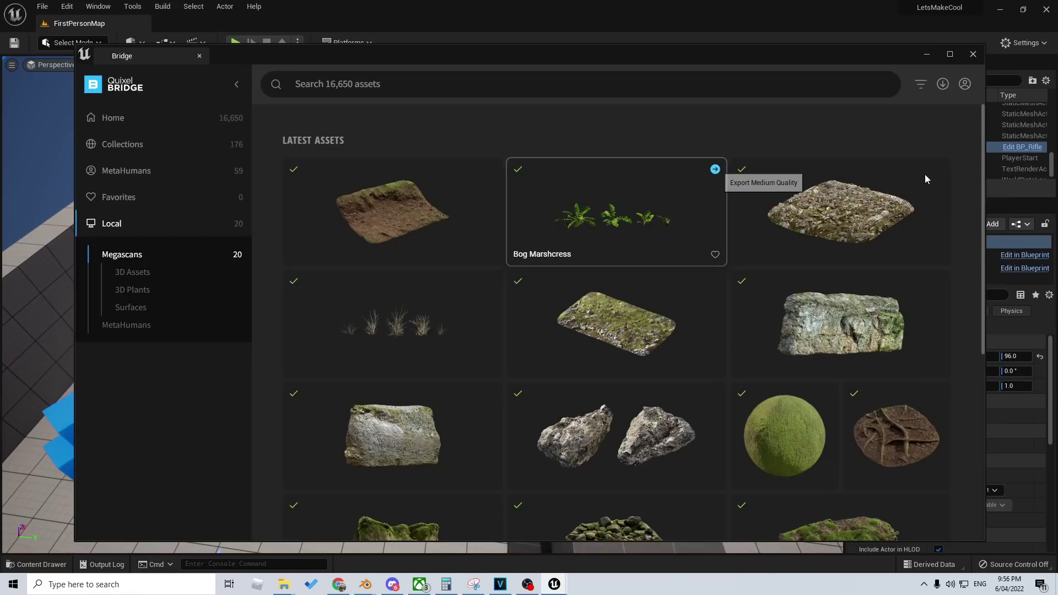
pyautogui.scroll(-5, 551, 408)
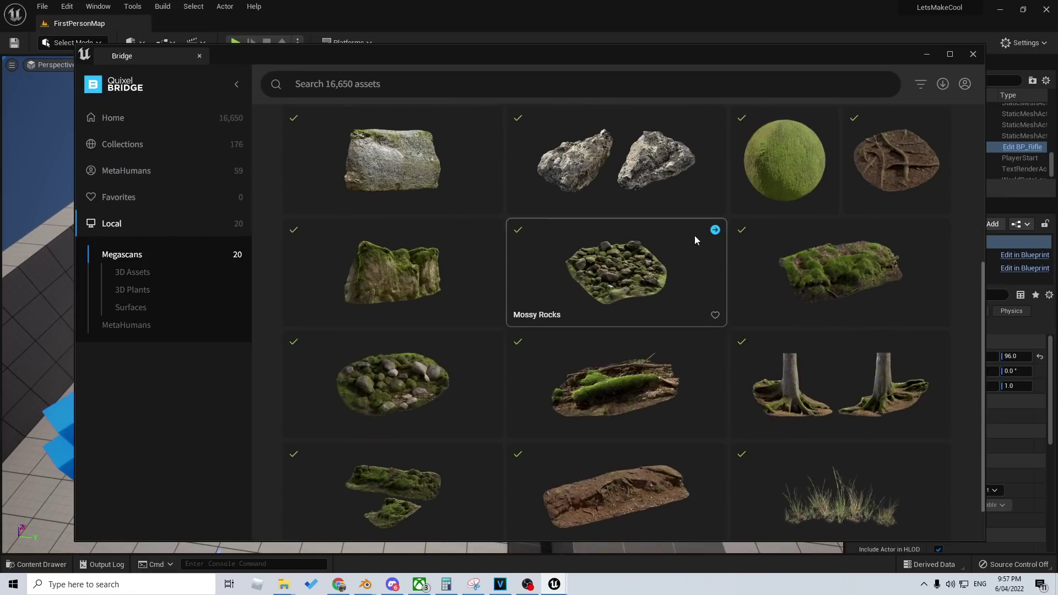
pyautogui.click(489, 229)
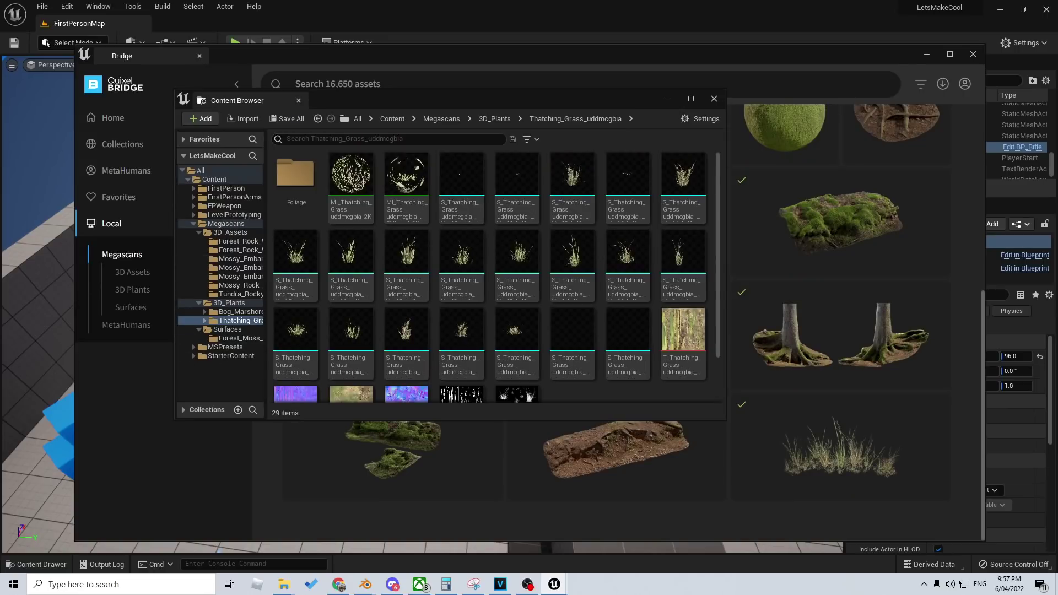
pyautogui.click(926, 54)
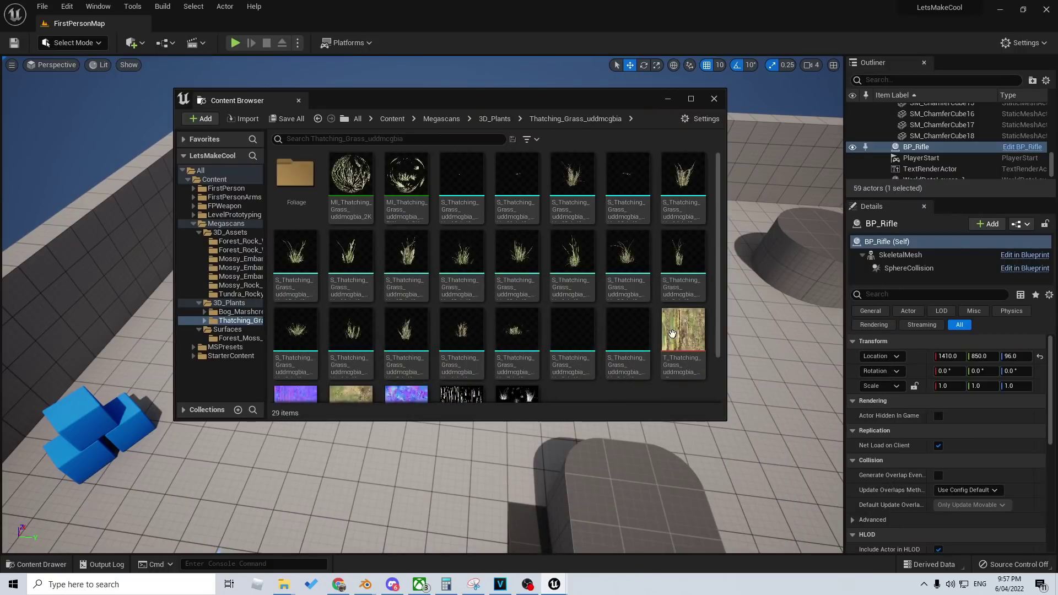
# Step: Place the S_Forest_Rock_Wall_vkyjaataw mesh from its Megascans folder in the level and minimize the Content Browser
pyautogui.click(242, 250)
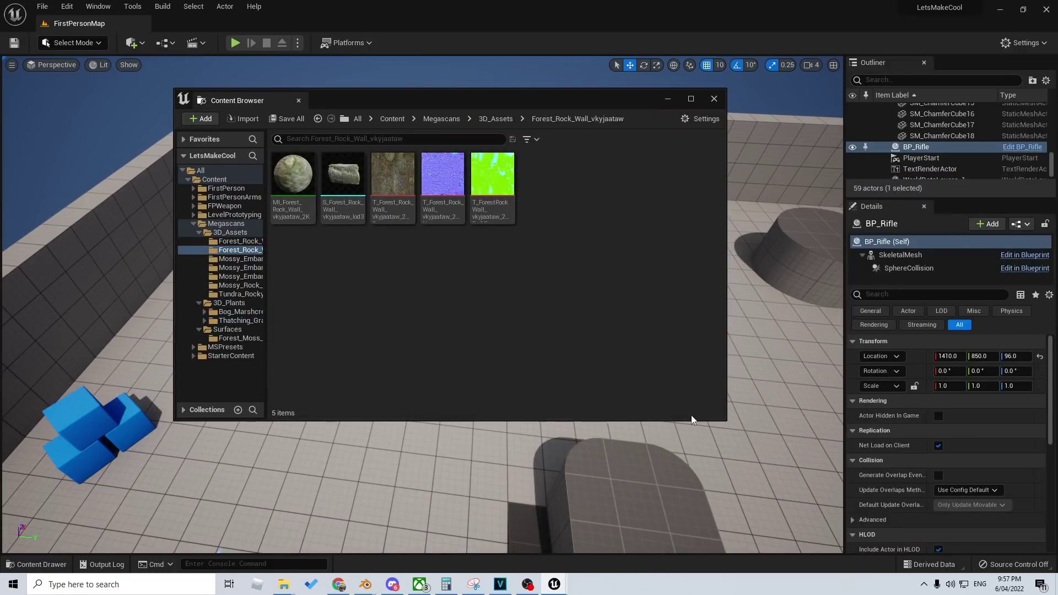
pyautogui.moveTo(538, 100); pyautogui.dragTo(337, 109)
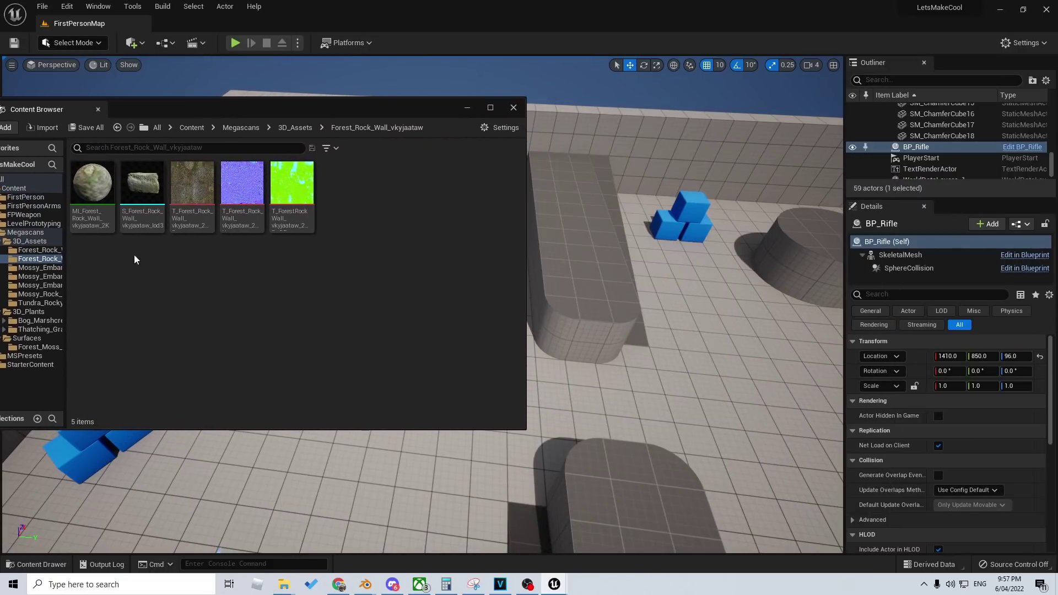
pyautogui.click(160, 232)
pyautogui.moveTo(180, 237); pyautogui.dragTo(630, 310)
pyautogui.moveTo(630, 309); pyautogui.dragTo(529, 300, button='right')
pyautogui.click(467, 107)
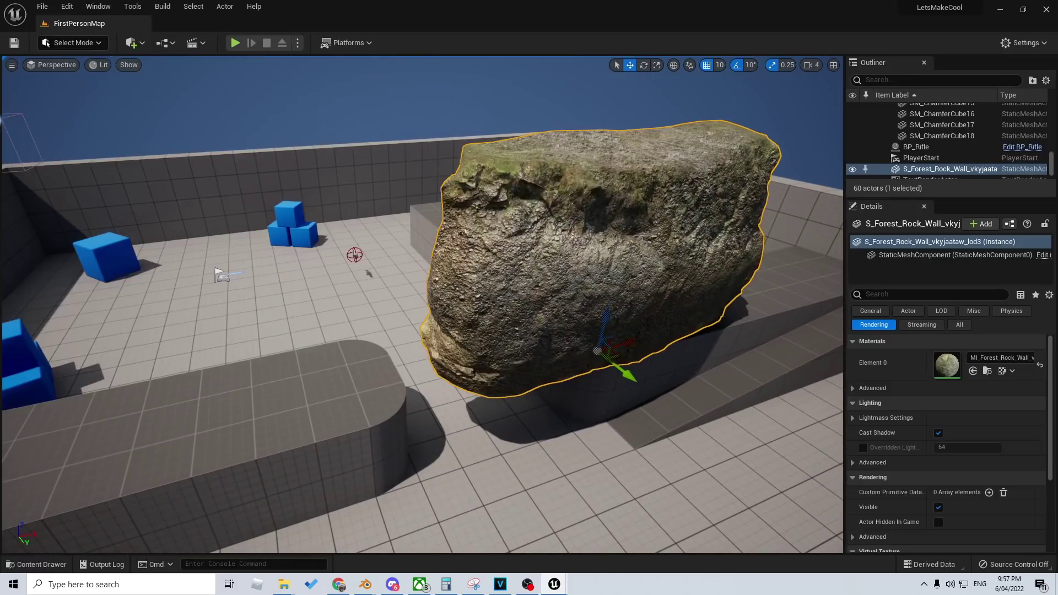
# Step: Lower the rock wall to the floor, rotate it, and position it beside the ramp near the level's boundary wall
pyautogui.moveTo(606, 317); pyautogui.dragTo(603, 392)
pyautogui.moveTo(530, 308); pyautogui.dragTo(485, 352, button='right')
pyautogui.press('e')
pyautogui.moveTo(529, 426); pyautogui.dragTo(727, 424)
pyautogui.press('w')
pyautogui.moveTo(529, 309); pyautogui.dragTo(606, 297, button='right')
pyautogui.press('w')
pyautogui.moveTo(492, 401)
pyautogui.mouseDown(button='right')
pyautogui.moveTo(469, 422)
pyautogui.moveTo(492, 402)
pyautogui.mouseUp(button='right')
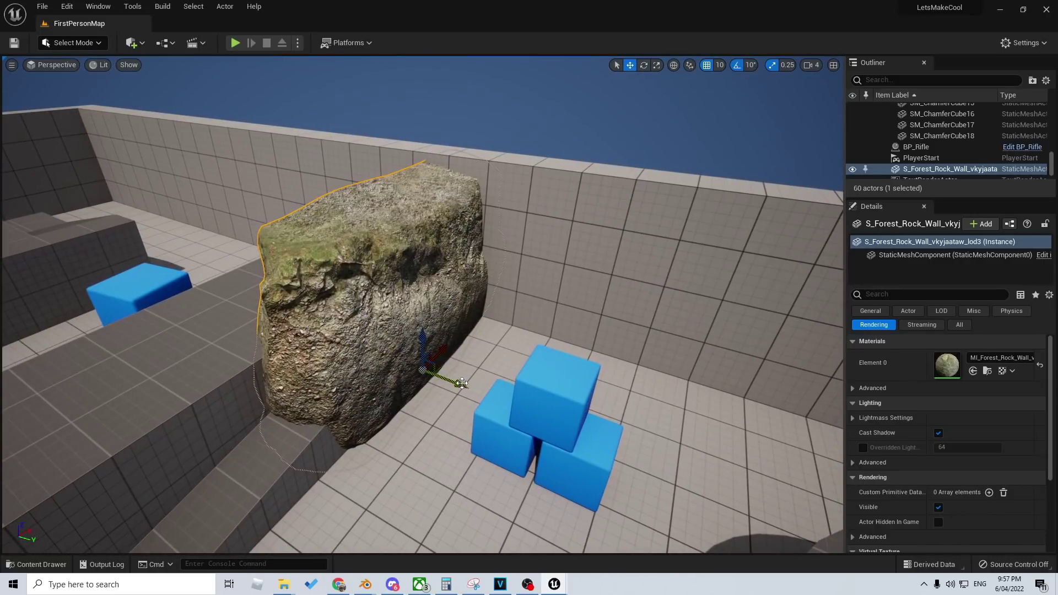
# Step: Duplicate the rock wall towards the stacked blue cubes and rotate the copy to line the boundary wall
pyautogui.keyDown('alt'); pyautogui.moveTo(461, 383); pyautogui.dragTo(585, 418); pyautogui.keyUp('alt')
pyautogui.press('e')
pyautogui.press('w')
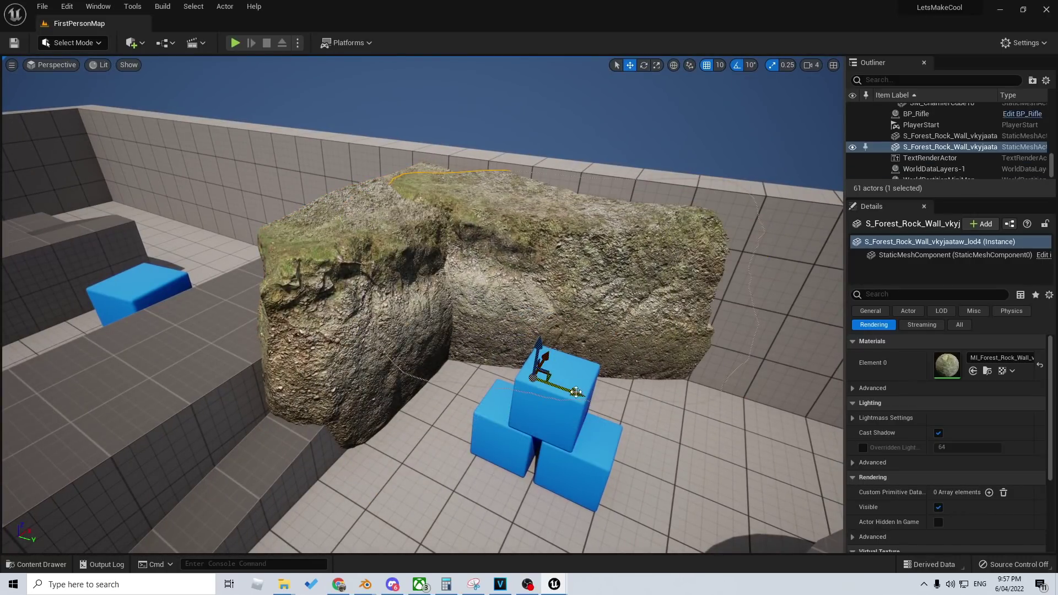
# Step: Duplicate another rock wall segment further along the boundary wall, behind the blue cubes, and adjust its rotation
pyautogui.keyDown('alt'); pyautogui.moveTo(609, 383); pyautogui.dragTo(791, 445); pyautogui.keyUp('alt')
pyautogui.press('e')
pyautogui.click(679, 469)
pyautogui.click(680, 407)
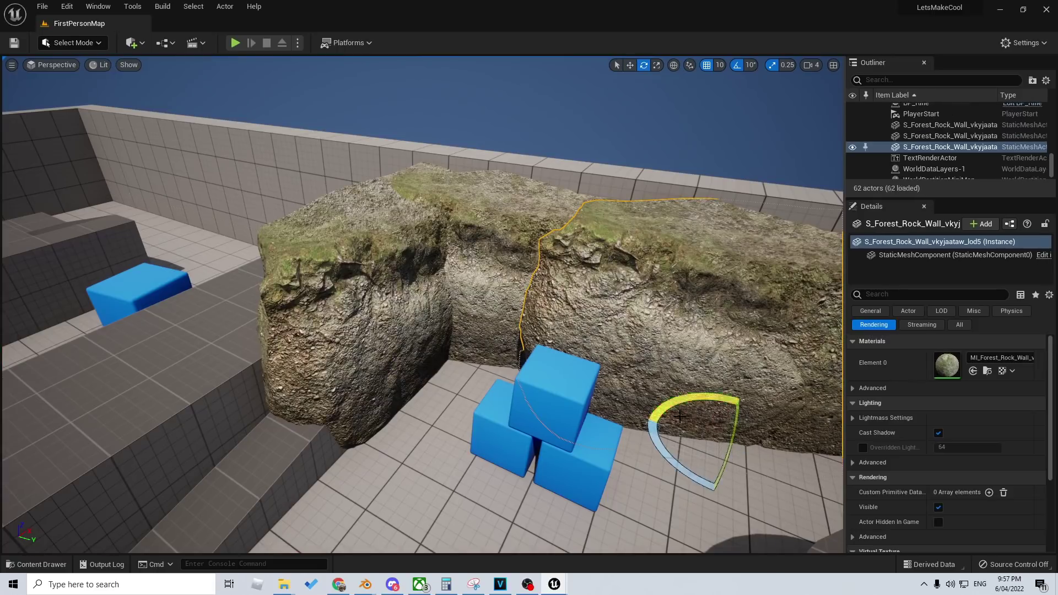
pyautogui.moveTo(683, 470); pyautogui.dragTo(695, 475)
pyautogui.moveTo(696, 475); pyautogui.dragTo(793, 469, button='right')
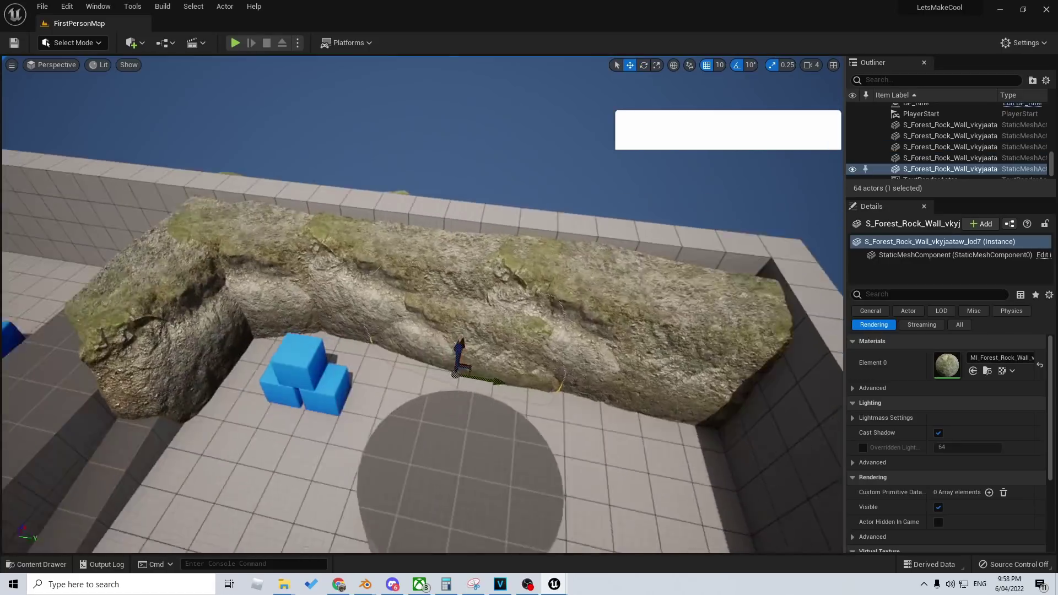
# Step: Duplicate the lower rock segment towards the blue cubes, rotate the copy by -20°, and sink it into the rock wall's base
pyautogui.moveTo(385, 298); pyautogui.dragTo(433, 296, button='right')
pyautogui.moveTo(515, 395); pyautogui.dragTo(524, 402, button='right')
pyautogui.keyDown('alt'); pyautogui.moveTo(479, 406); pyautogui.dragTo(175, 408); pyautogui.keyUp('alt')
pyautogui.press('e')
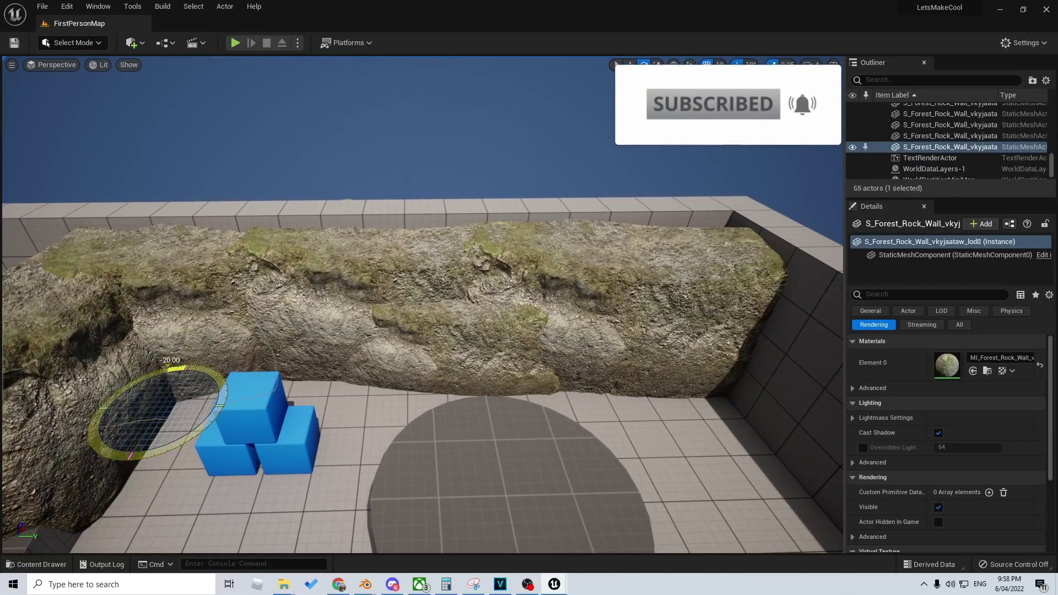
pyautogui.press('w')
pyautogui.moveTo(191, 408); pyautogui.dragTo(255, 405)
pyautogui.moveTo(239, 370); pyautogui.dragTo(226, 398)
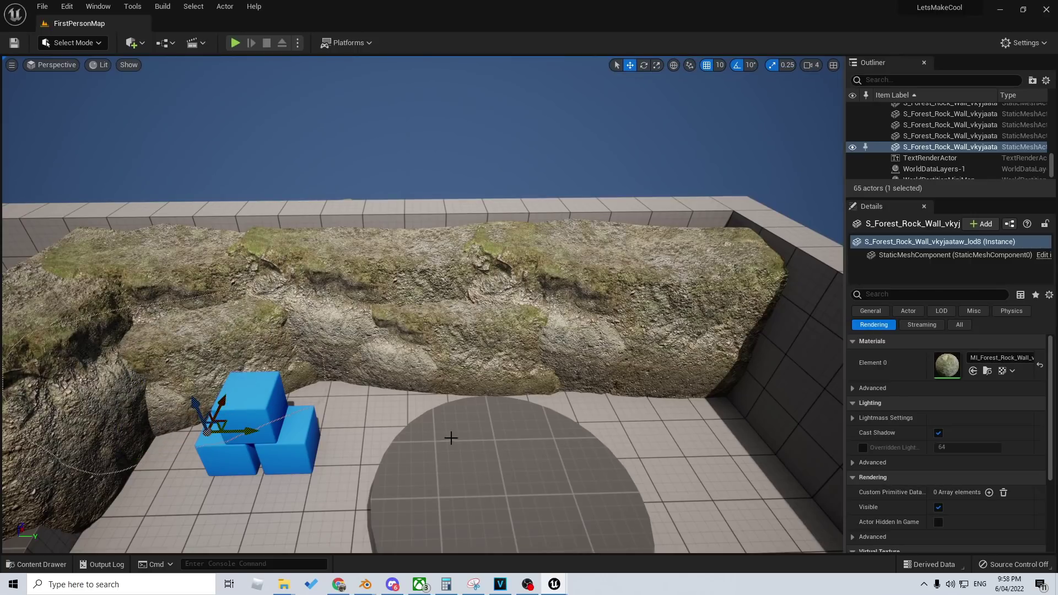
# Step: Place the S_Mossy_Embankment_thxwahida mesh on the floor between the cylinder and the wall corner and rotate it
pyautogui.moveTo(451, 439); pyautogui.dragTo(488, 412, button='right')
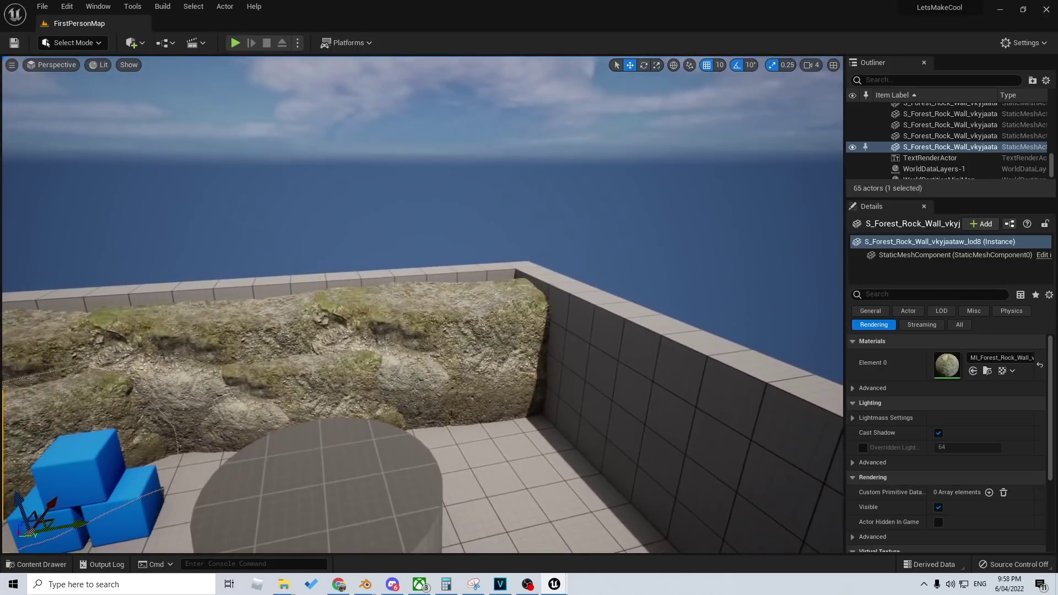
pyautogui.moveTo(375, 474); pyautogui.dragTo(502, 435)
pyautogui.press('e')
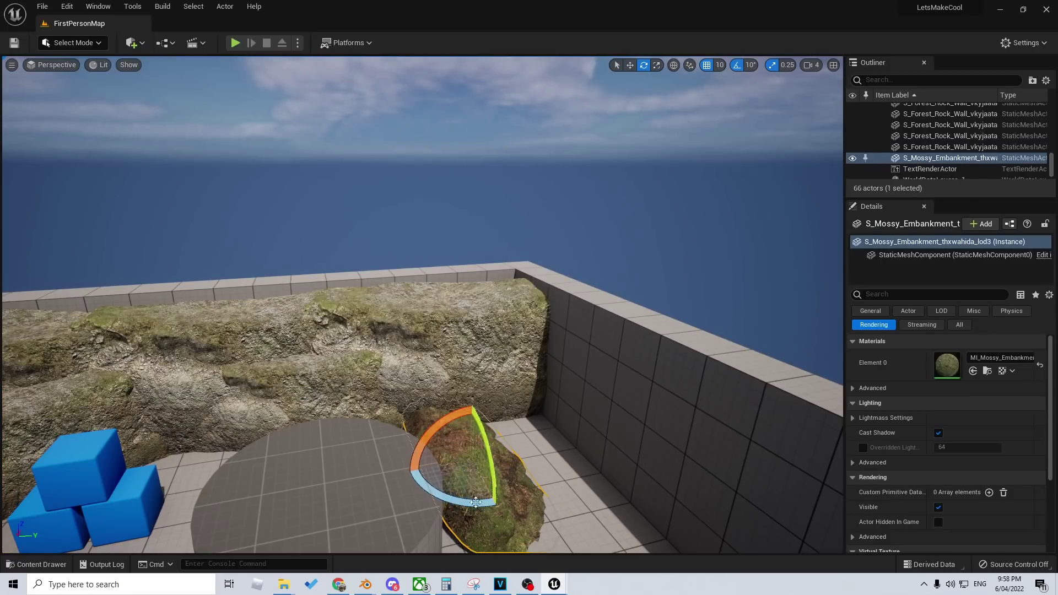
pyautogui.moveTo(460, 502); pyautogui.dragTo(525, 490)
# Step: Duplicate the mossy embankment along the base of the rock wall and rotate the copy 20°
pyautogui.moveTo(627, 478)
pyautogui.mouseDown(button='right')
pyautogui.moveTo(593, 481)
pyautogui.moveTo(486, 529)
pyautogui.moveTo(474, 520)
pyautogui.moveTo(627, 493)
pyautogui.mouseUp(button='right')
pyautogui.press('w')
pyautogui.press('s')
pyautogui.moveTo(580, 455); pyautogui.dragTo(463, 306)
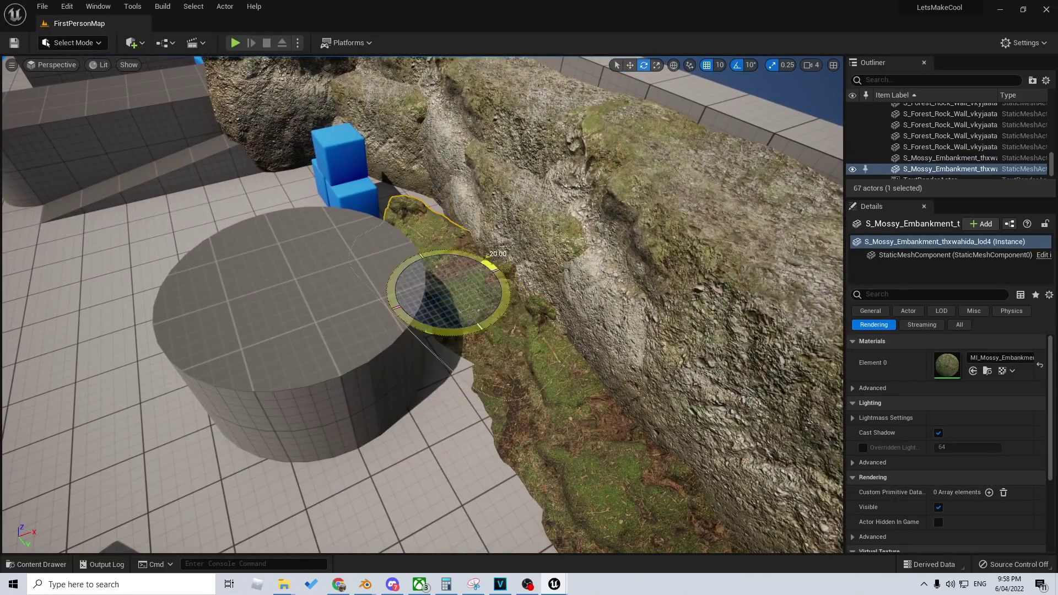
# Step: Move the three stacked blue cubes away from the base of the rock wall
pyautogui.moveTo(463, 306); pyautogui.dragTo(496, 287, button='right')
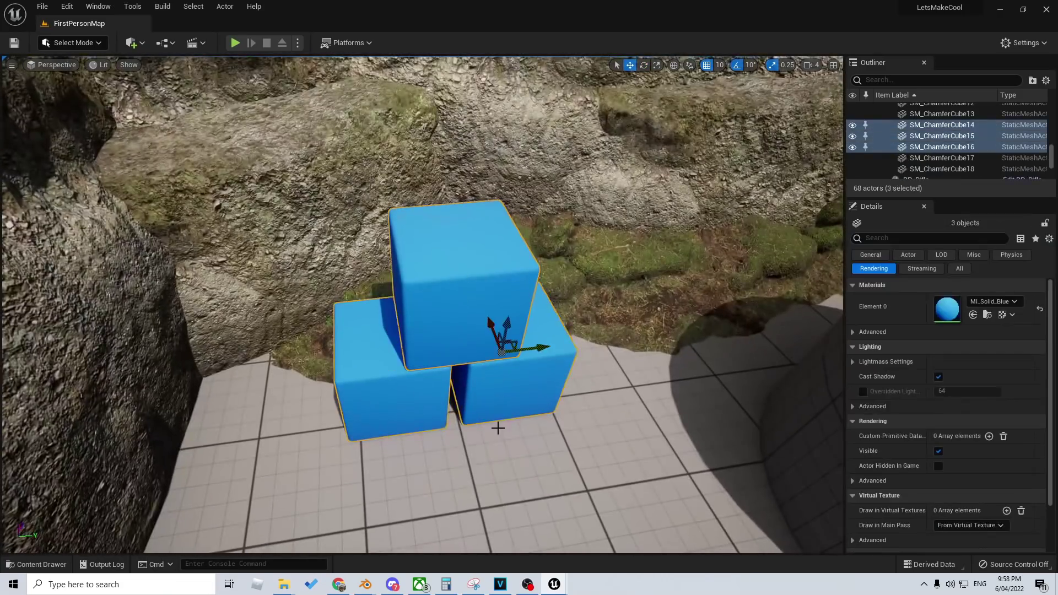
pyautogui.moveTo(496, 425); pyautogui.dragTo(477, 457, button='right')
pyautogui.moveTo(373, 319); pyautogui.dragTo(690, 509)
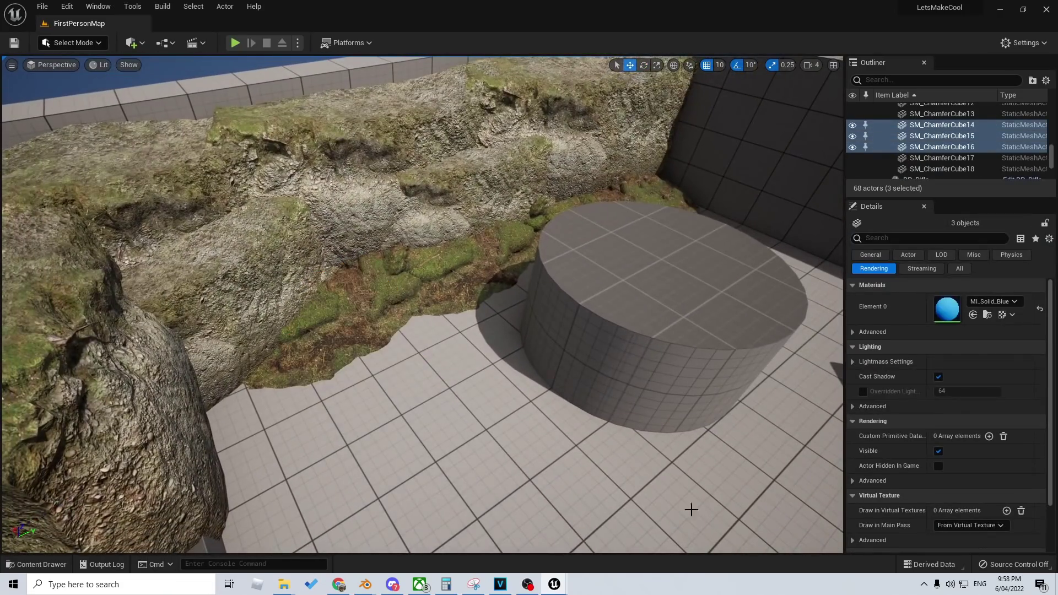
pyautogui.moveTo(611, 427); pyautogui.dragTo(574, 421, button='right')
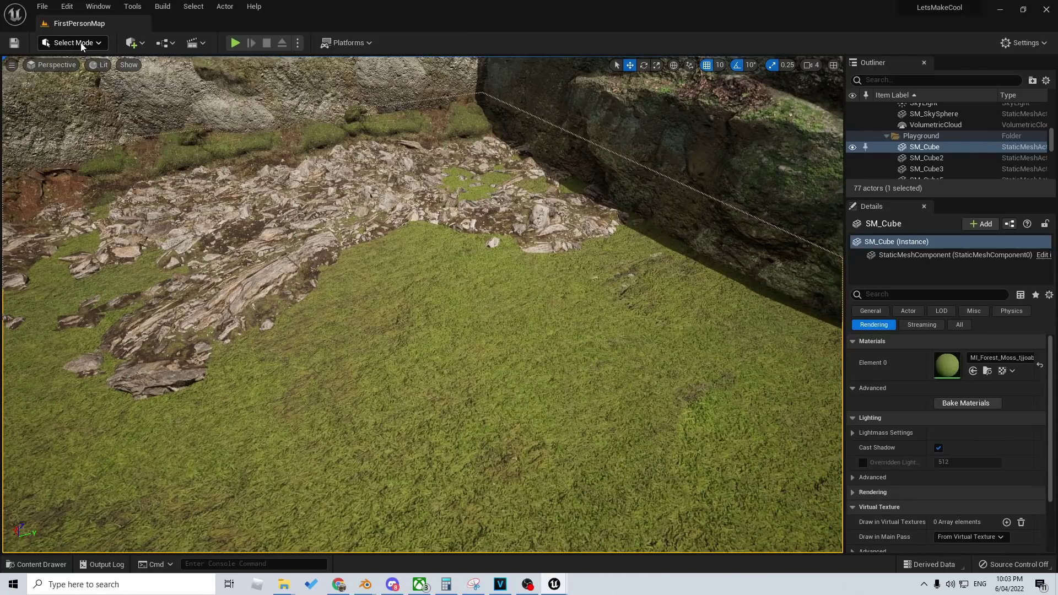
# Step: Switch to foliage painting and scatter Bog Marshcress plants over the mossy floor with paint density 1.0 and brush size about 184
pyautogui.click(82, 44)
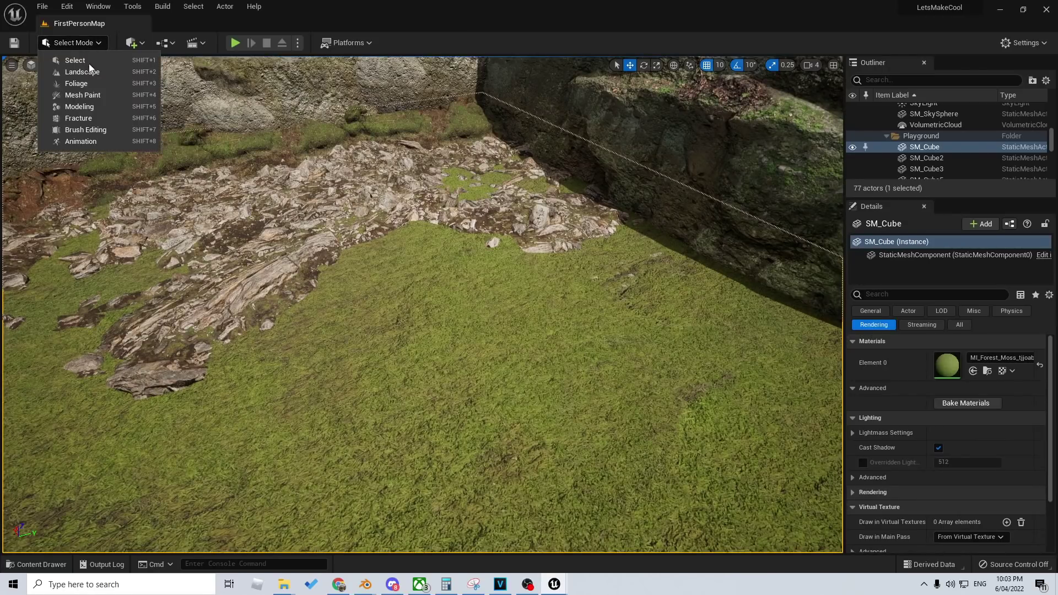
pyautogui.click(77, 83)
pyautogui.click(28, 313)
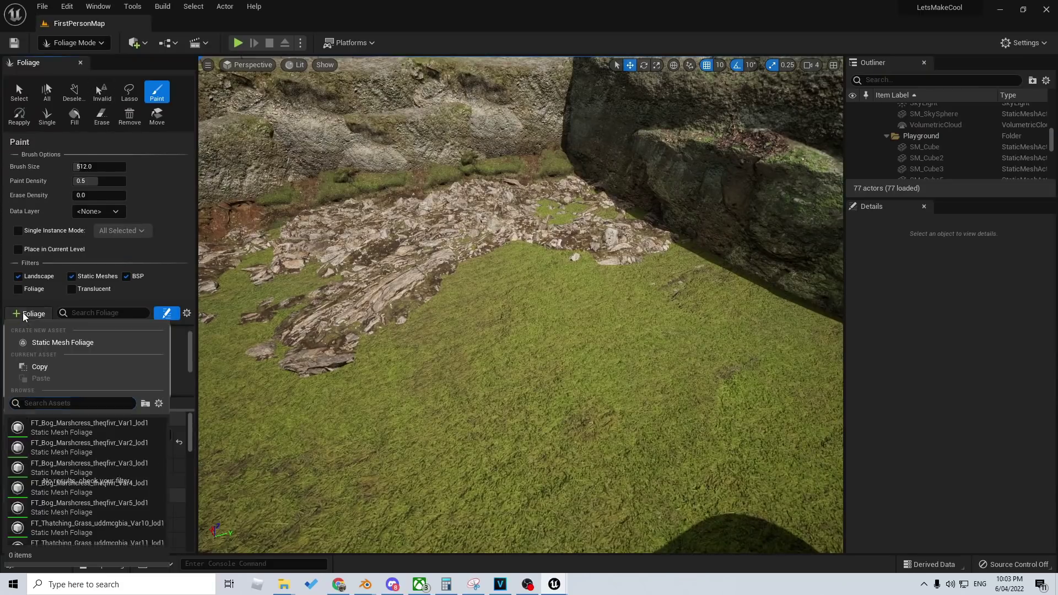
pyautogui.click(512, 285)
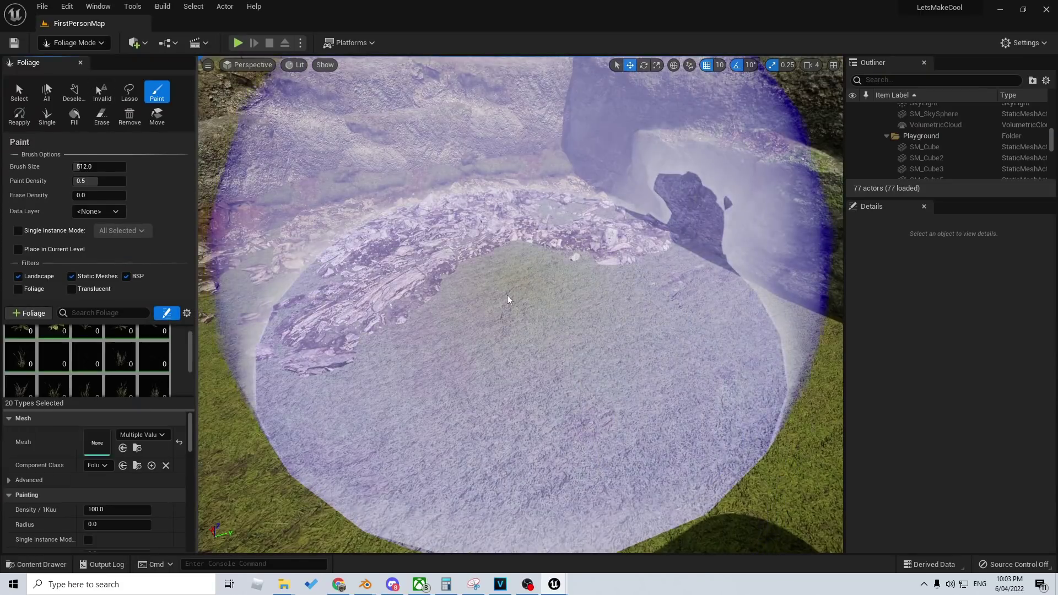
pyautogui.moveTo(444, 338); pyautogui.dragTo(444, 338, button='right')
pyautogui.press('s')
pyautogui.click(470, 293)
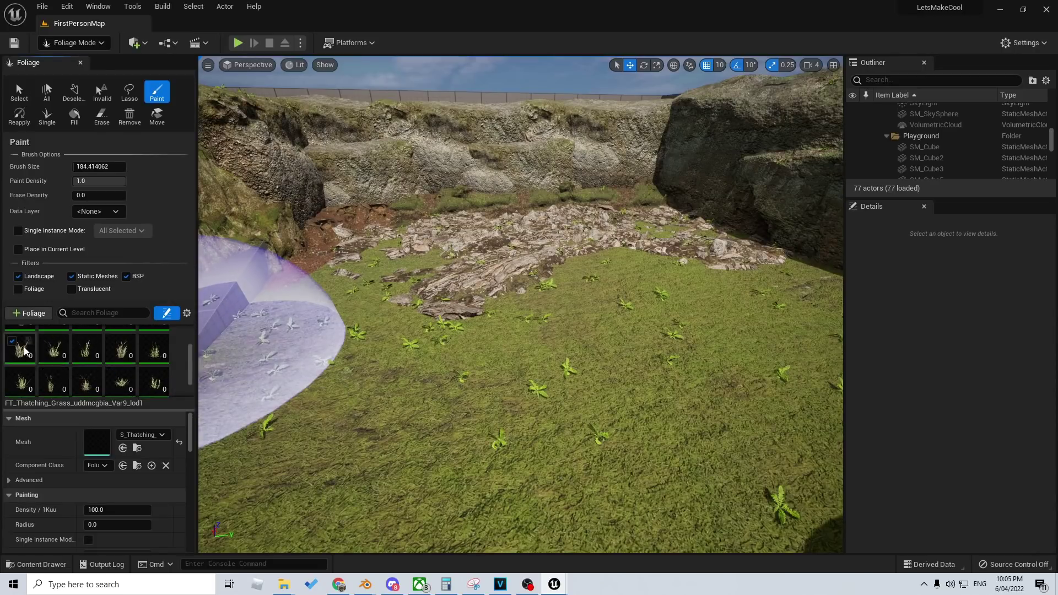
# Step: Disable all foliage types for painting, and select and enable only the 15 Thatching Grass variants
pyautogui.hotkey('ctrl', 'a')
pyautogui.click(12, 342)
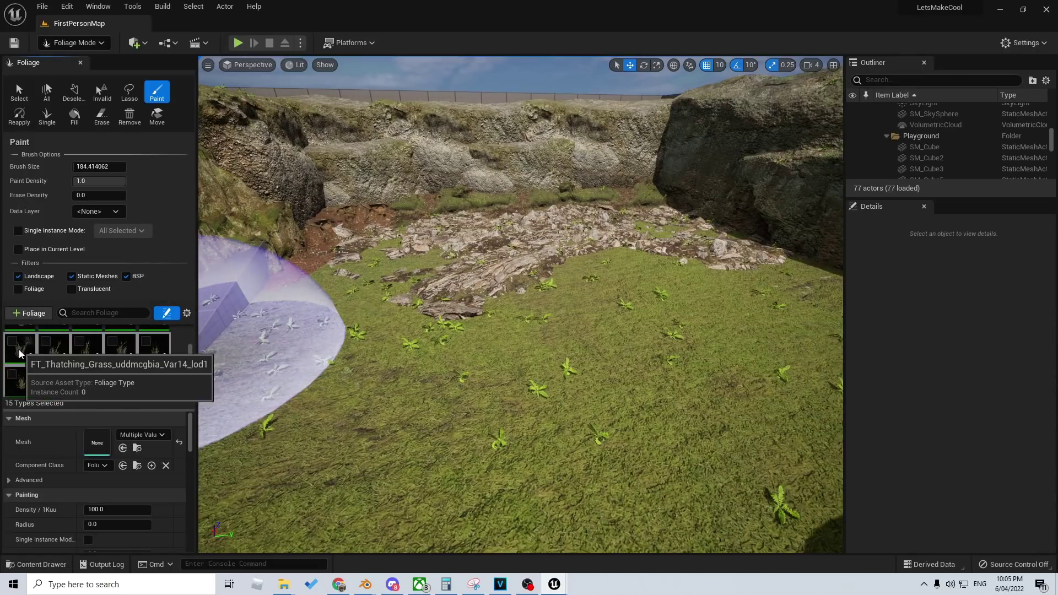
pyautogui.scroll(-1, 175, 379)
pyautogui.click(155, 389)
pyautogui.keyDown('shift'); pyautogui.click(21, 338); pyautogui.keyUp('shift')
pyautogui.scroll(1, 19, 361)
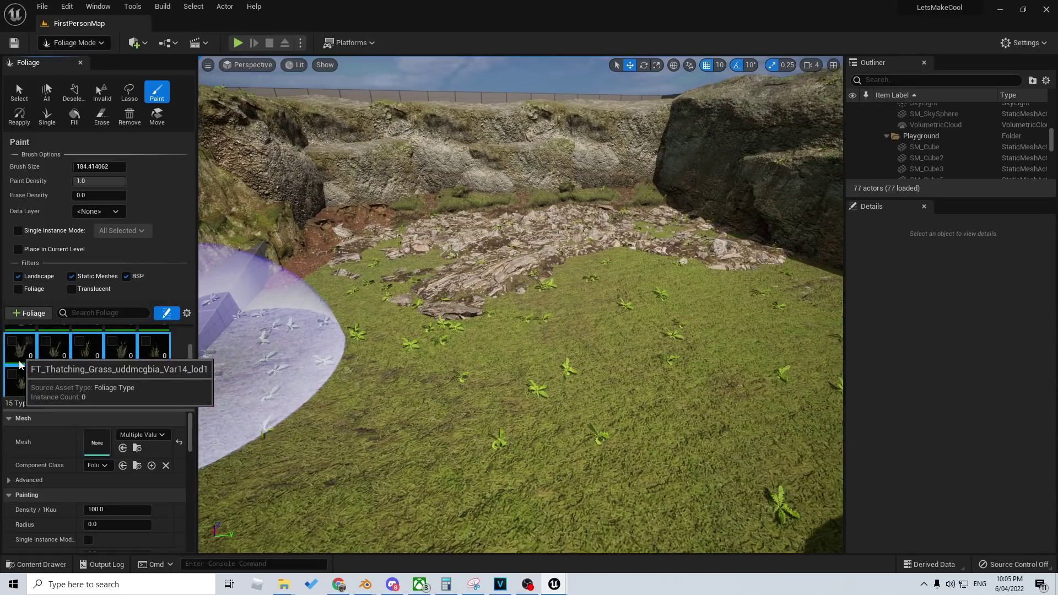
# Step: Paint thatching grass among the marshcress plants on the mossy floor in front of the rocky ground
pyautogui.moveTo(473, 350); pyautogui.dragTo(516, 335)
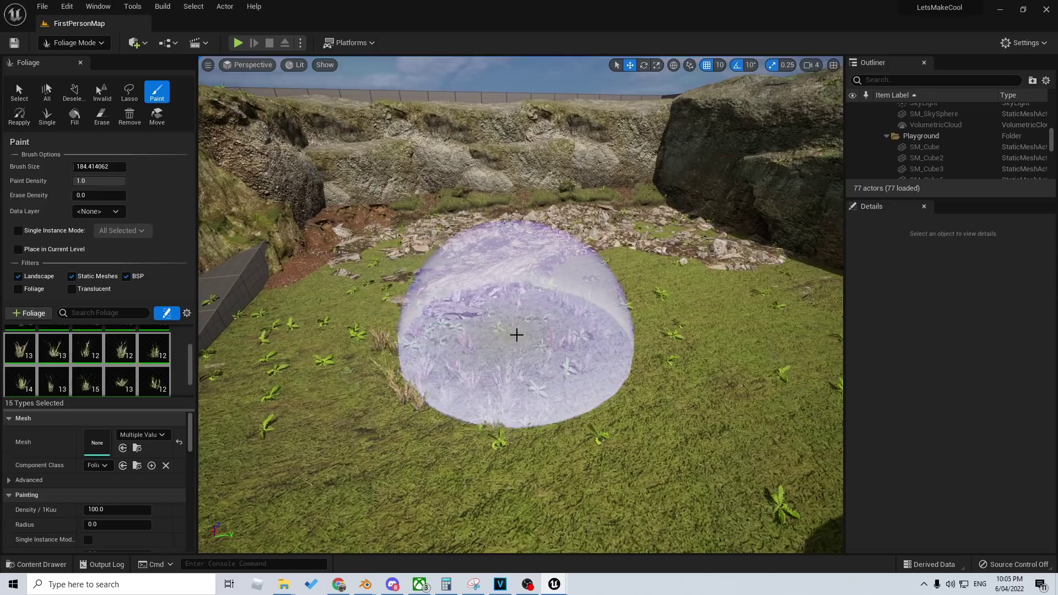
pyautogui.moveTo(516, 334)
pyautogui.mouseDown(button='right')
pyautogui.moveTo(468, 336)
pyautogui.moveTo(437, 361)
pyautogui.mouseUp(button='right')
pyautogui.moveTo(437, 361); pyautogui.dragTo(425, 354)
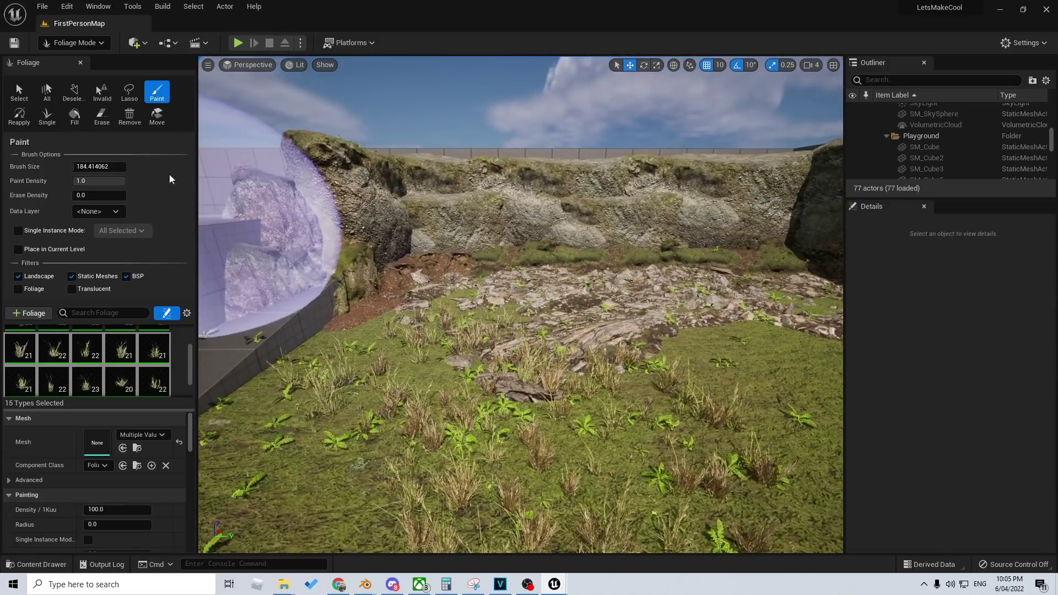
# Step: Set the paint density to 0.37 and paint thatching grass sparsely over the rocky ground up to the rock walls
pyautogui.moveTo(92, 181); pyautogui.dragTo(59, 181)
pyautogui.moveTo(361, 325); pyautogui.dragTo(416, 304)
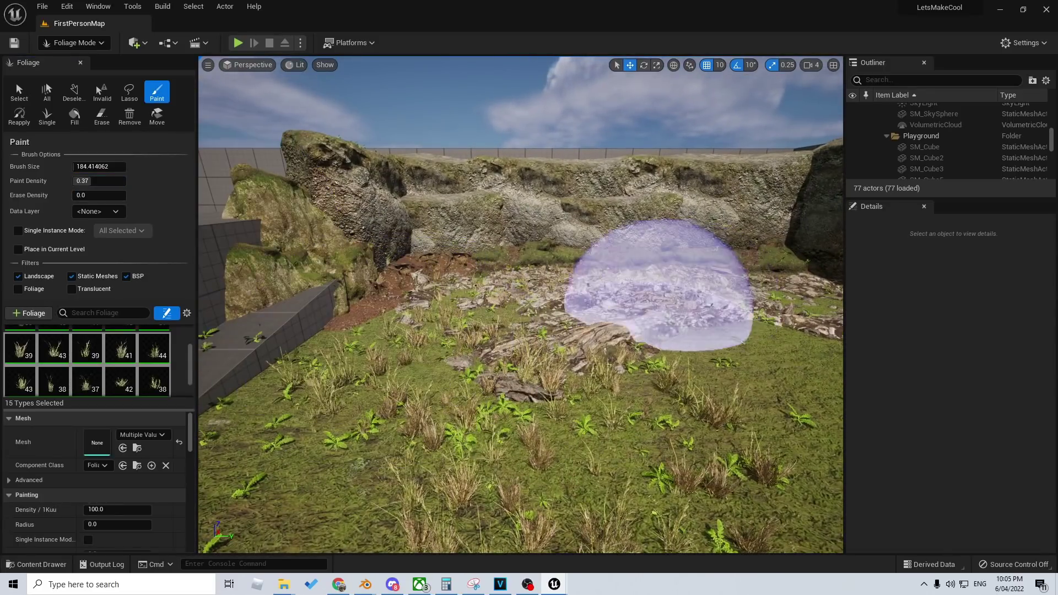
pyautogui.moveTo(661, 305); pyautogui.dragTo(555, 319, button='right')
pyautogui.moveTo(555, 318); pyautogui.dragTo(465, 279)
pyautogui.moveTo(465, 279)
pyautogui.mouseDown(button='right')
pyautogui.moveTo(463, 309)
pyautogui.moveTo(381, 328)
pyautogui.mouseUp(button='right')
pyautogui.moveTo(380, 329); pyautogui.dragTo(342, 390)
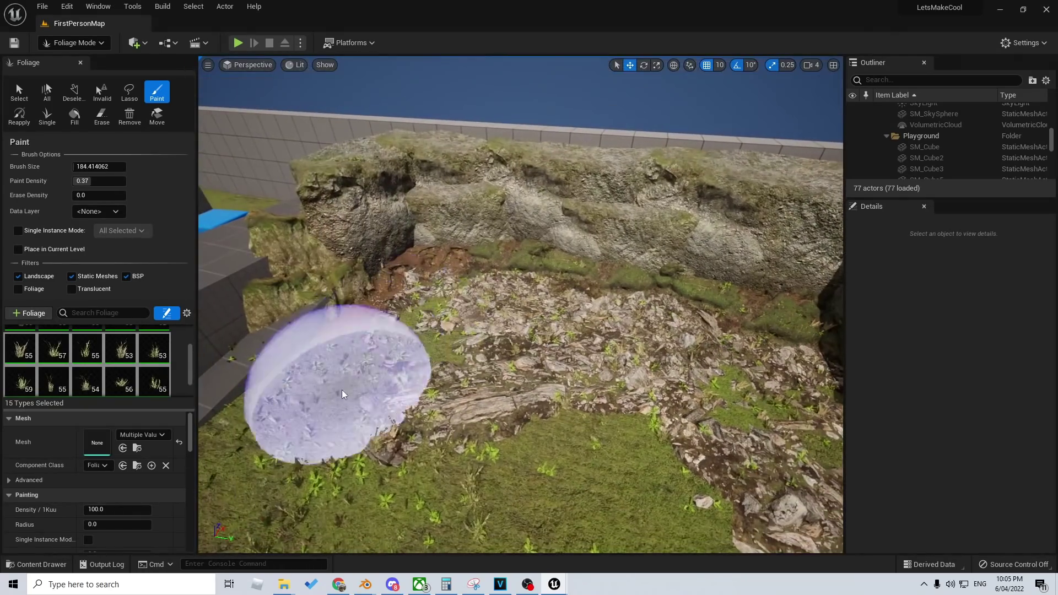
pyautogui.moveTo(517, 361); pyautogui.dragTo(645, 229, button='right')
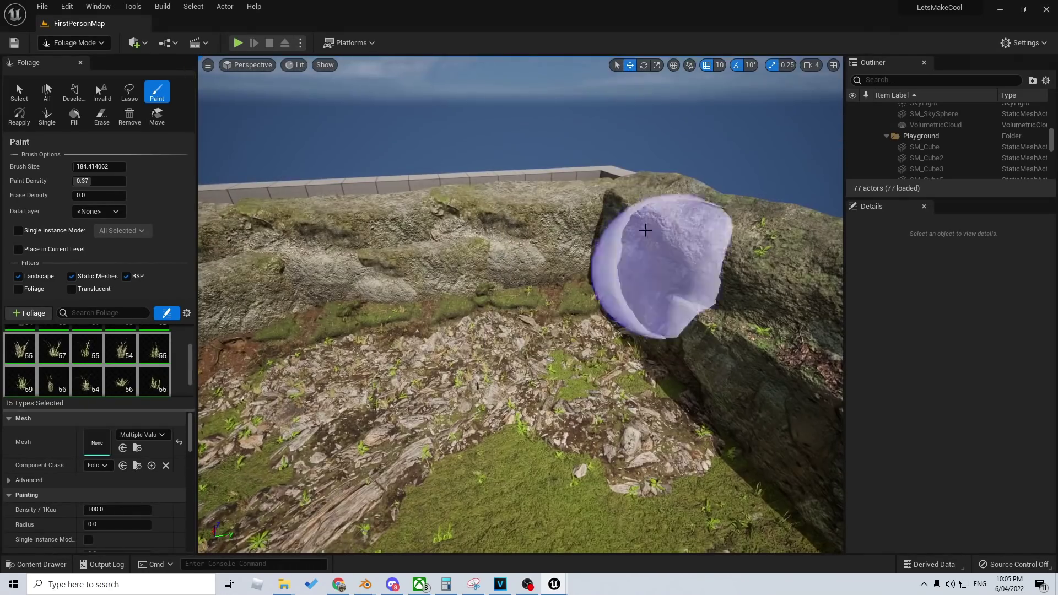
# Step: Play the level and walk through the painted corner to examine the foliage and rock walls from the first-person view
pyautogui.click(238, 44)
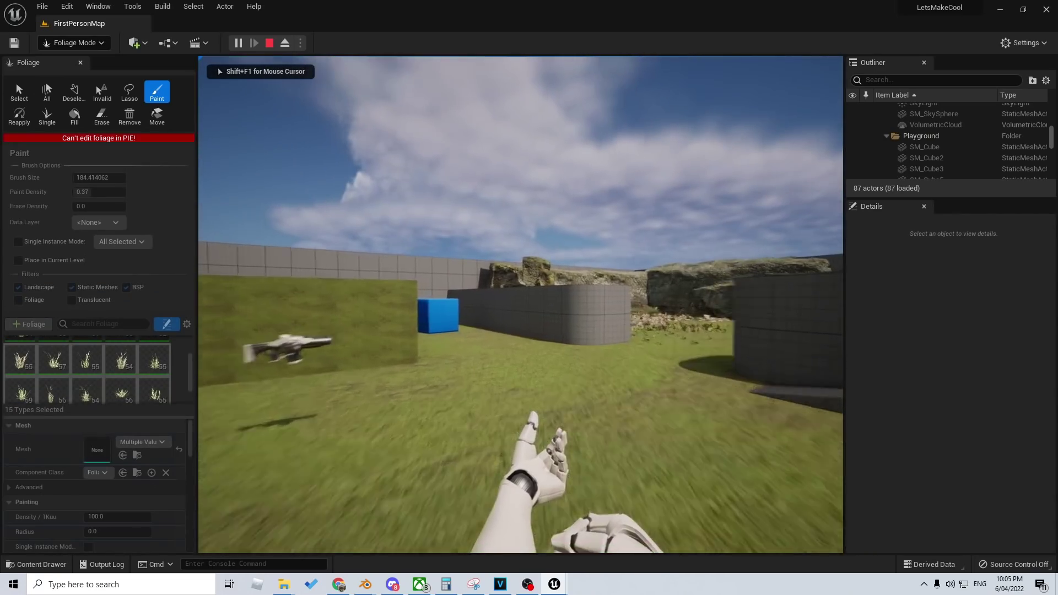
pyautogui.press('w')
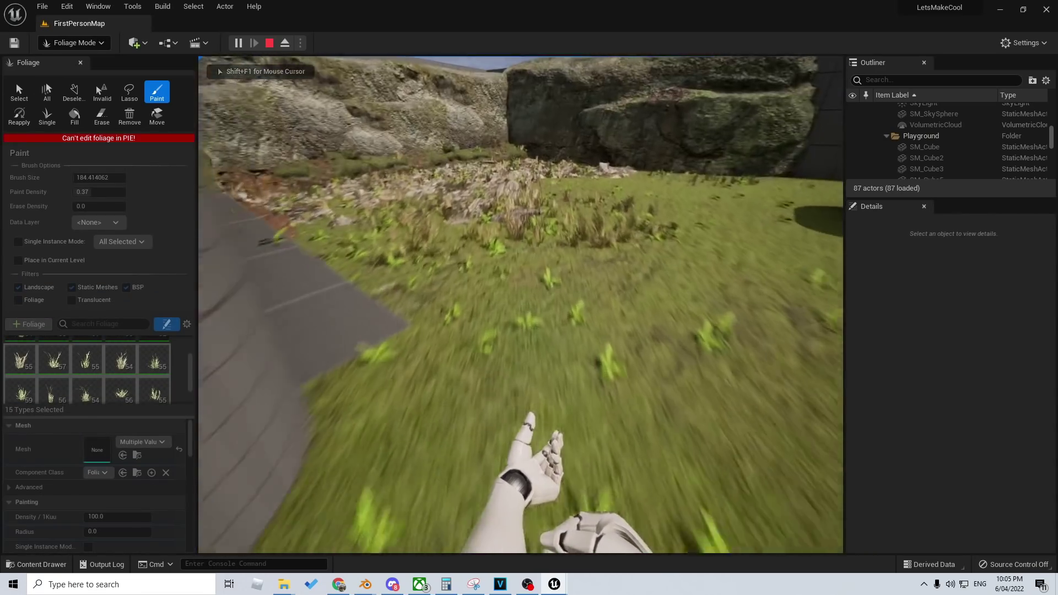
pyautogui.press('w')
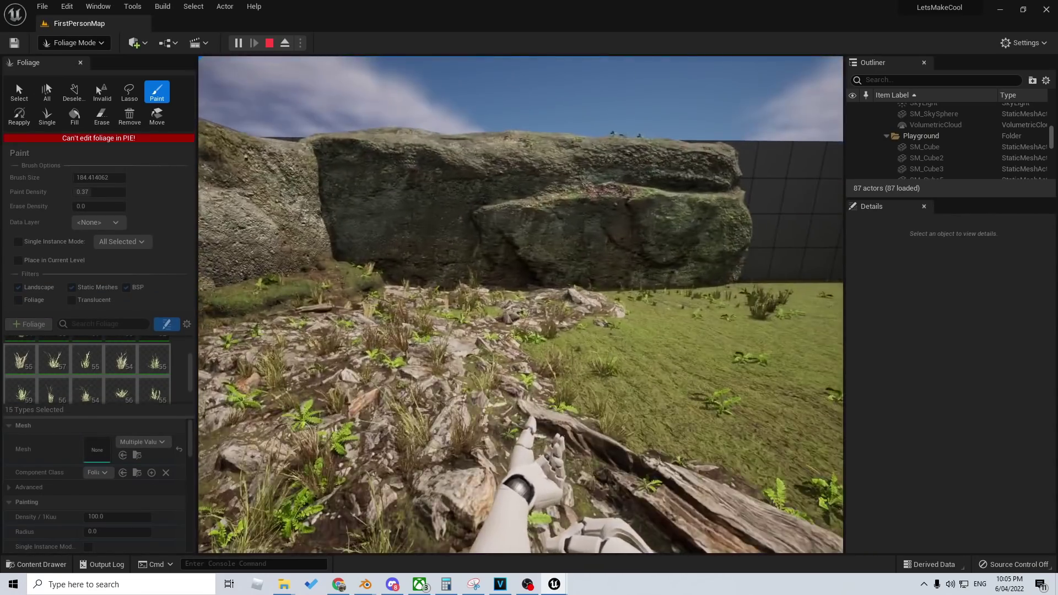
pyautogui.press('w')
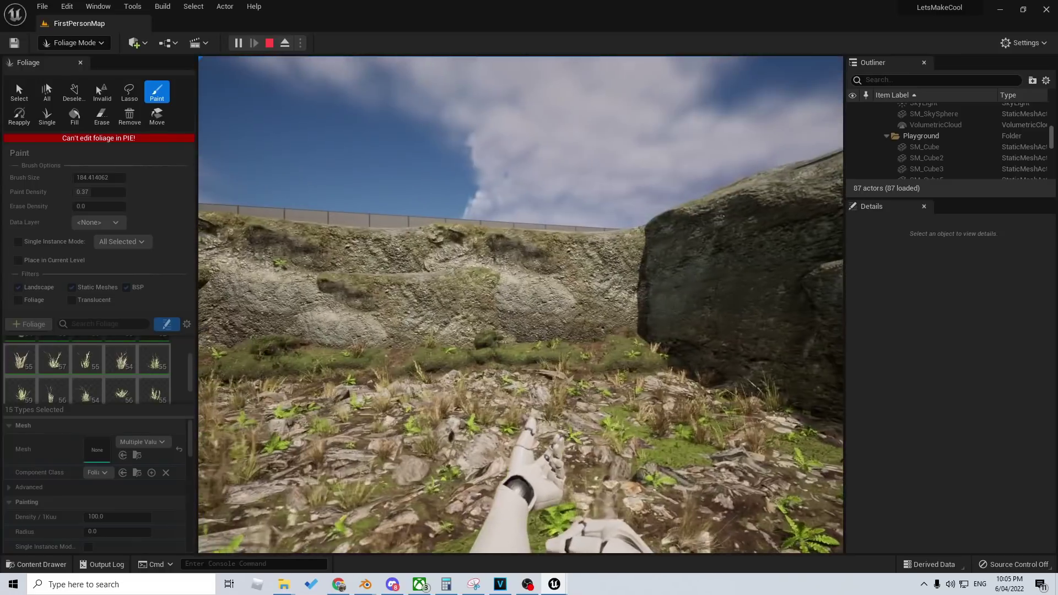
pyautogui.press('s')
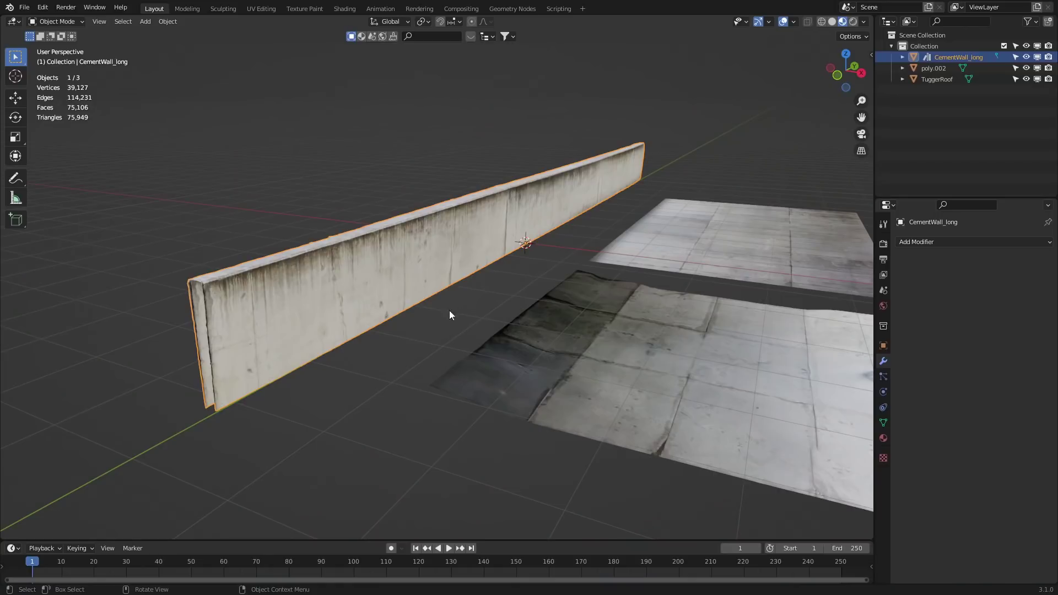
# Step: Switch to Blender and export the selected CementWall_long as CementWall.fbx to UE4Export, with path mode Copy and limited to selected objects
pyautogui.moveTo(449, 310); pyautogui.dragTo(577, 197, button='middle')
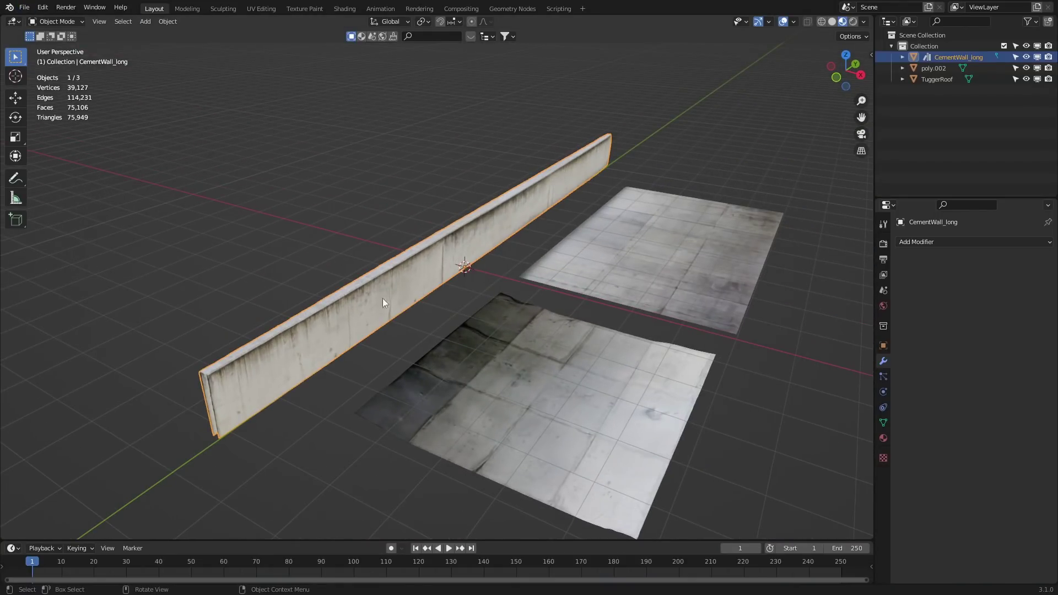
pyautogui.click(22, 7)
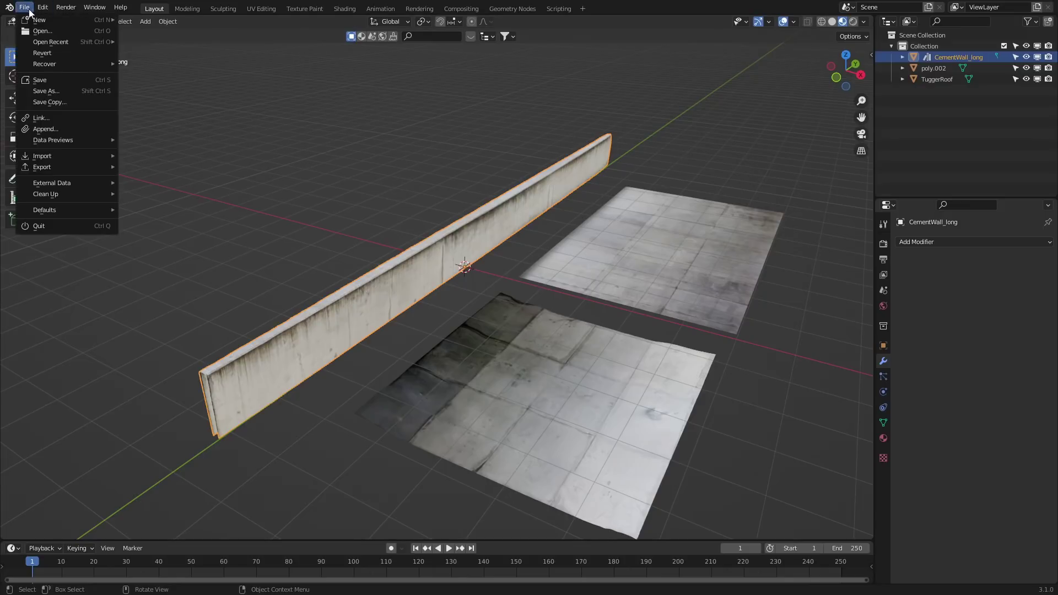
pyautogui.moveTo(84, 169)
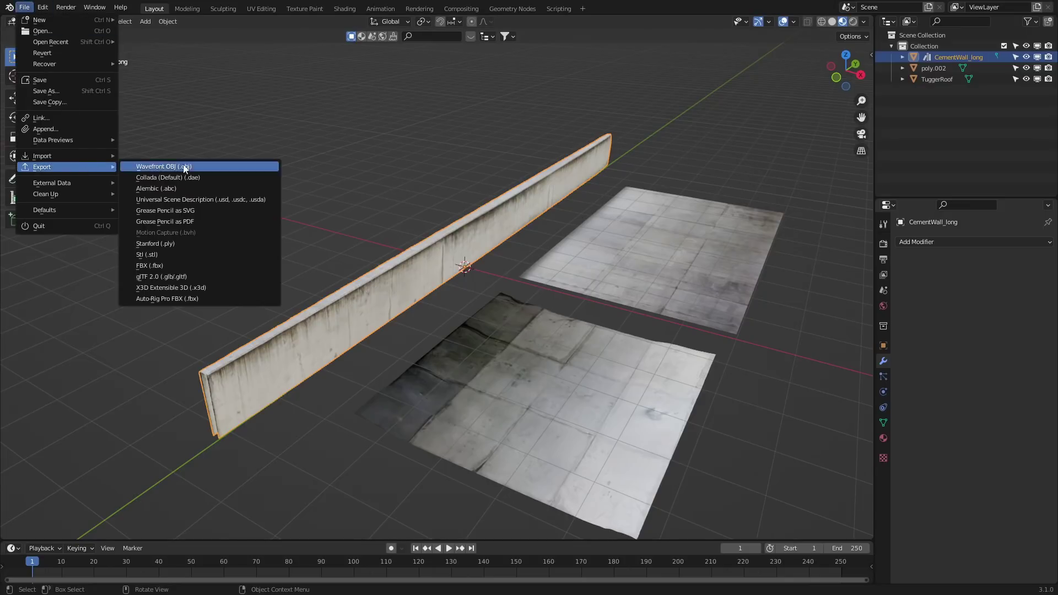
pyautogui.click(216, 264)
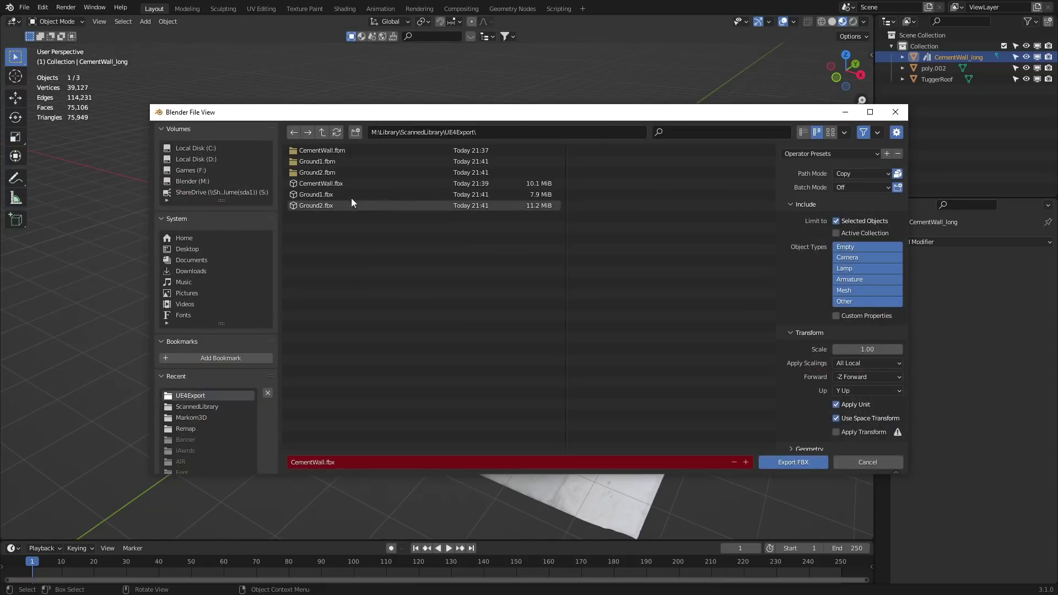
pyautogui.click(855, 175)
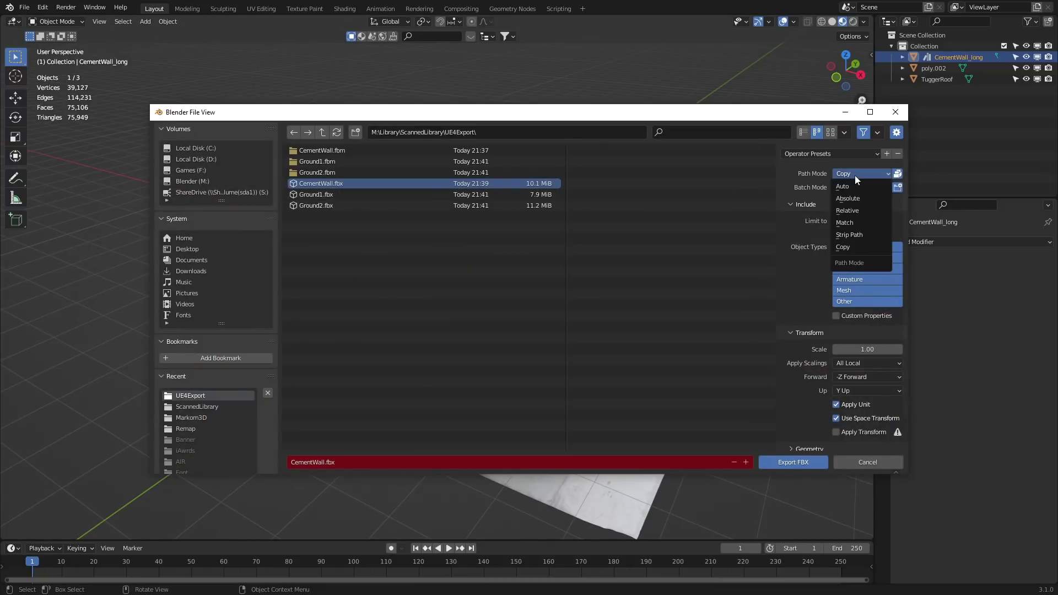
pyautogui.click(862, 250)
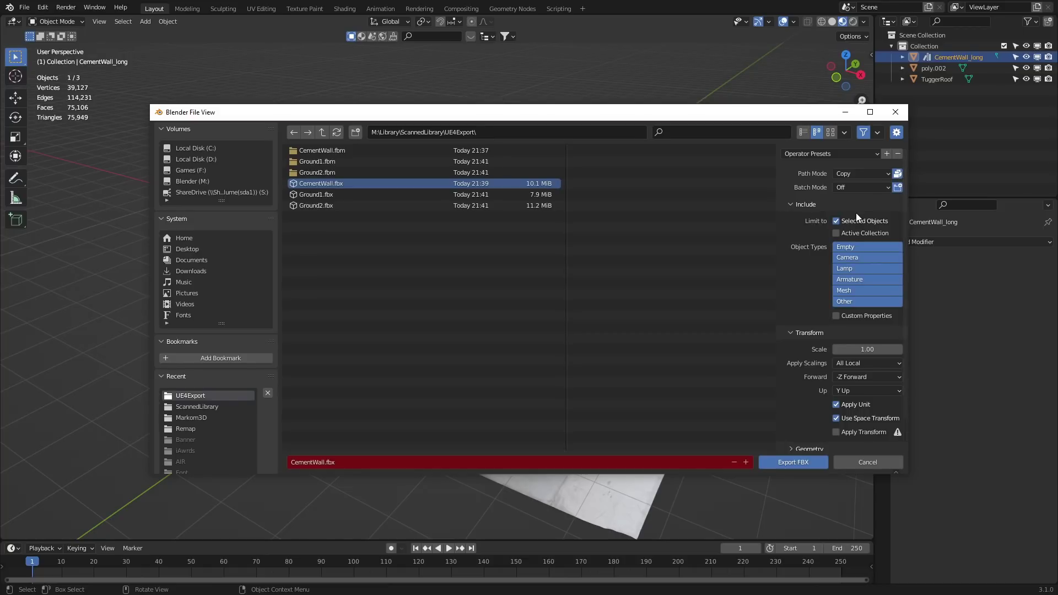
pyautogui.click(805, 468)
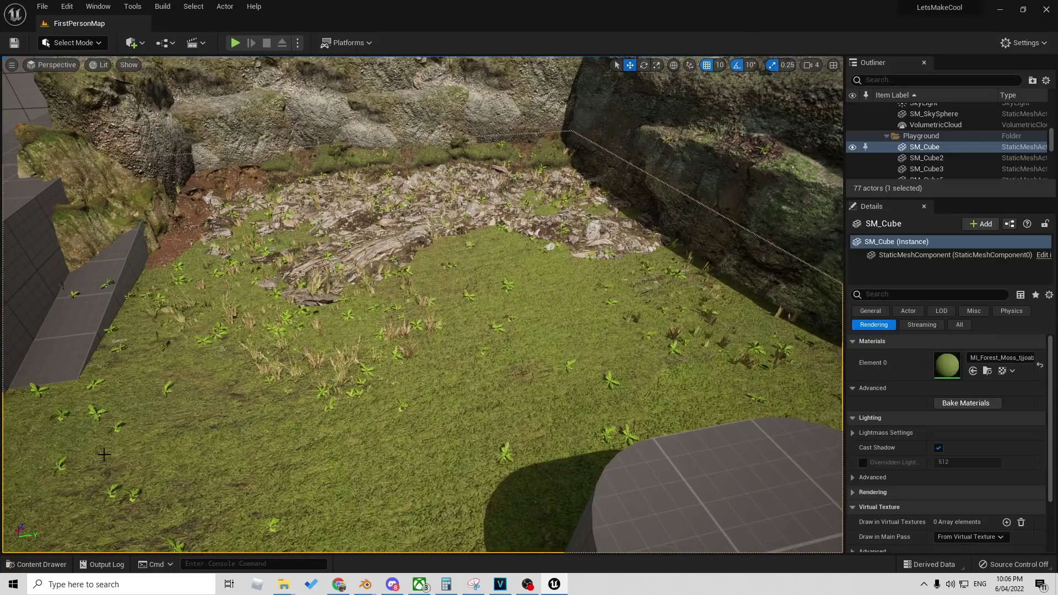
# Step: Switch back to Unreal Engine and create a folder named Markom3DScanns under Content
pyautogui.click(53, 565)
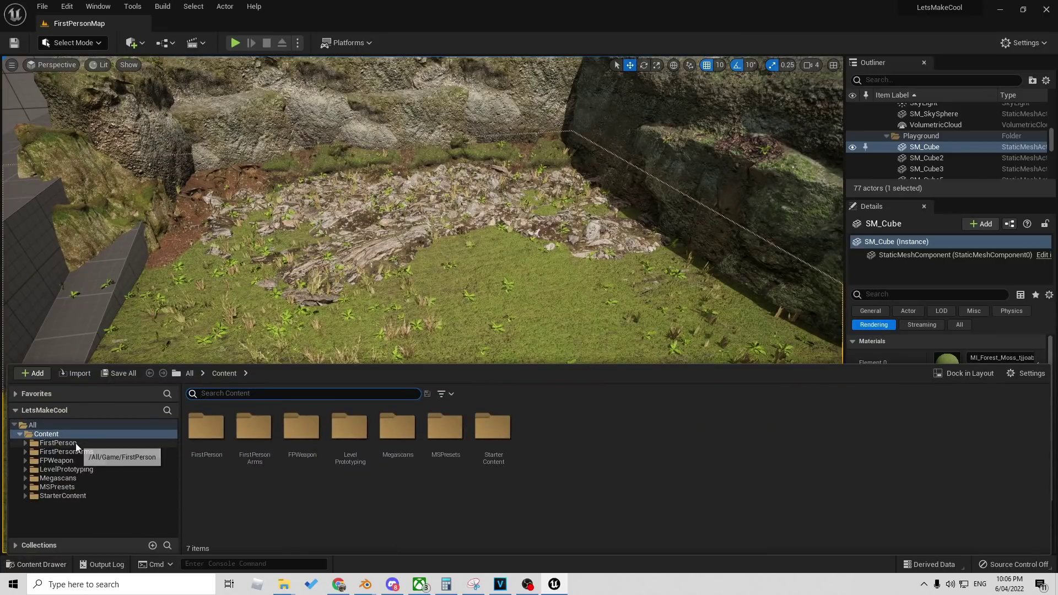
pyautogui.click(66, 425)
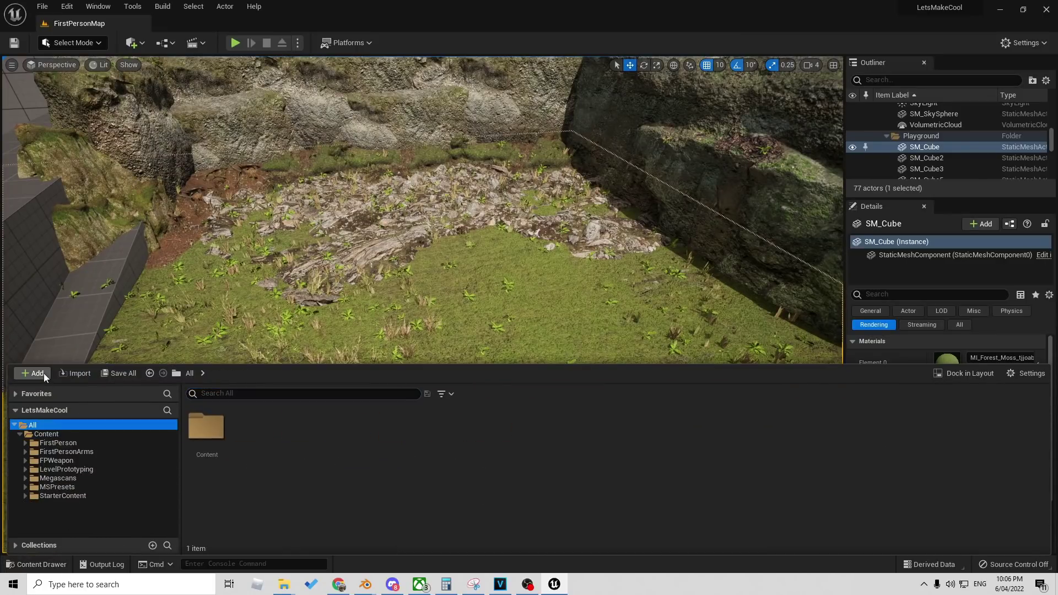
pyautogui.click(49, 434)
pyautogui.rightClick(623, 424)
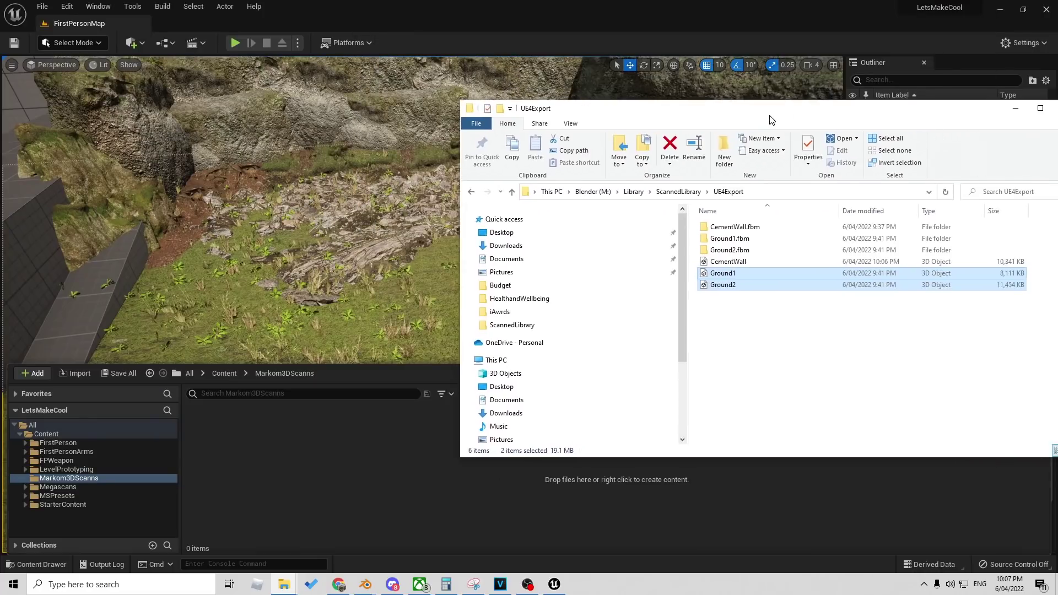
# Step: Import the CementWall FBX from UE4Export into the Markom3DScanns folder with Build Nanite enabled, and dismiss the message log
pyautogui.moveTo(771, 120); pyautogui.dragTo(740, 123)
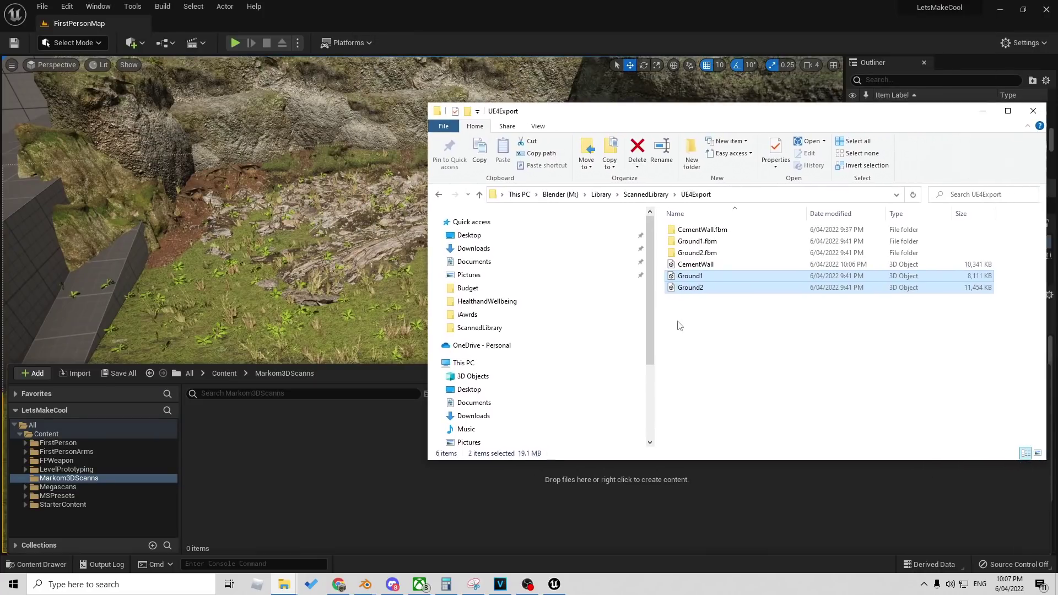
pyautogui.moveTo(687, 268); pyautogui.dragTo(458, 521)
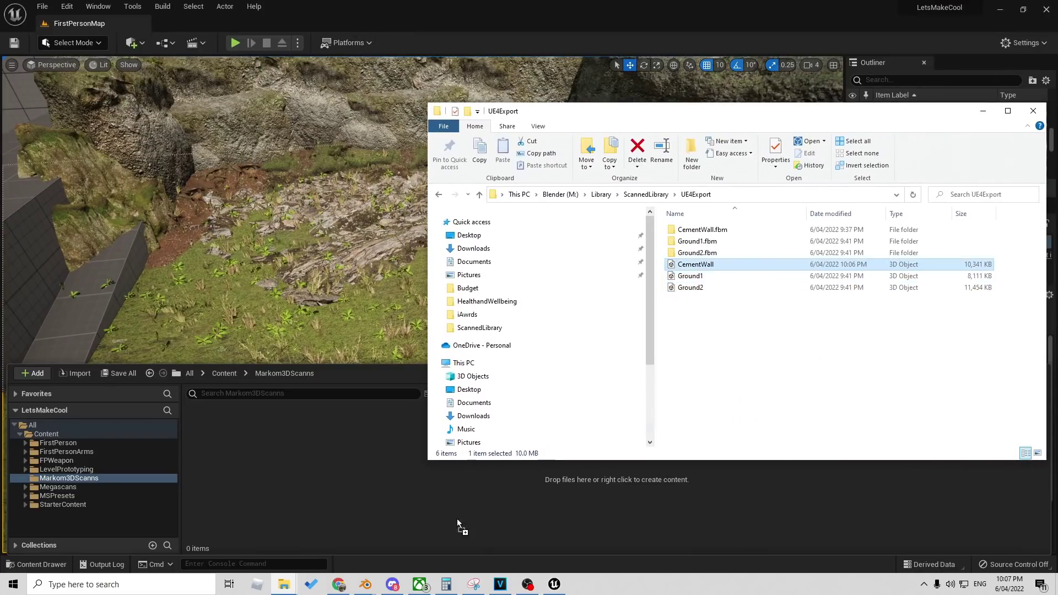
pyautogui.moveTo(296, 491); pyautogui.dragTo(296, 491)
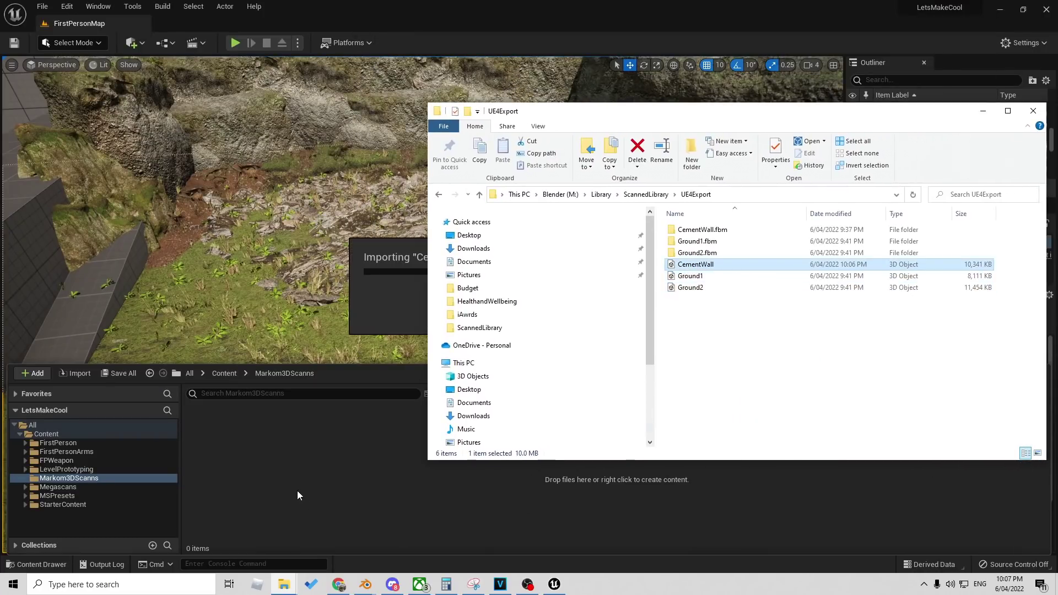
pyautogui.click(984, 112)
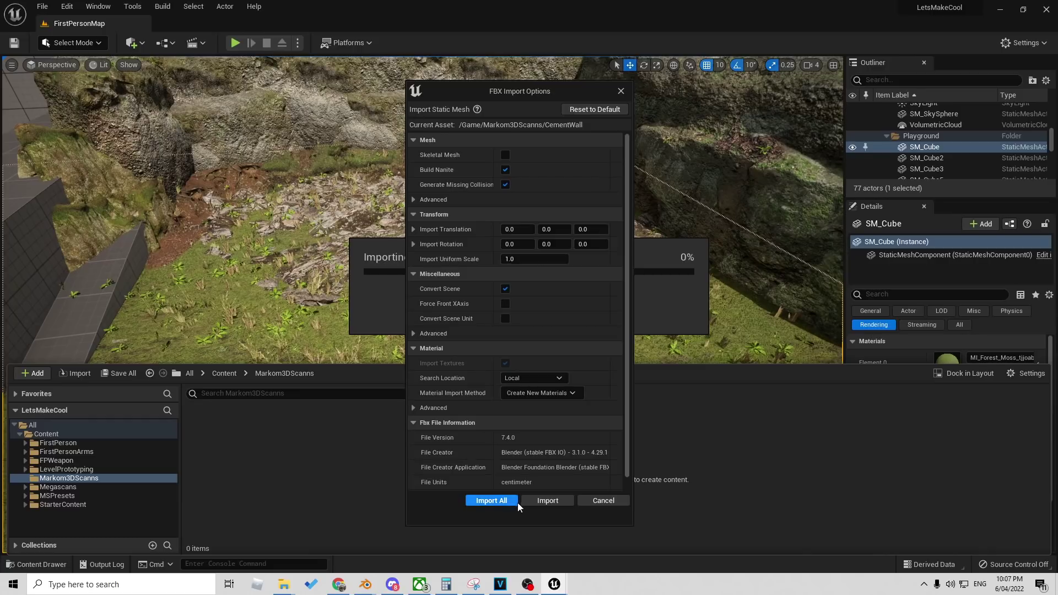
pyautogui.click(501, 505)
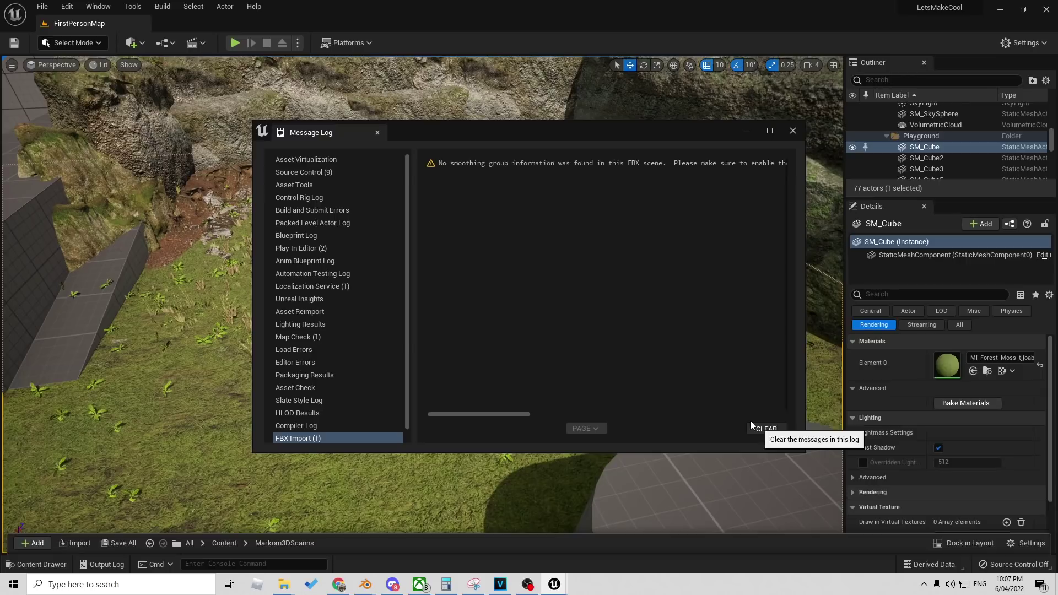
pyautogui.click(751, 422)
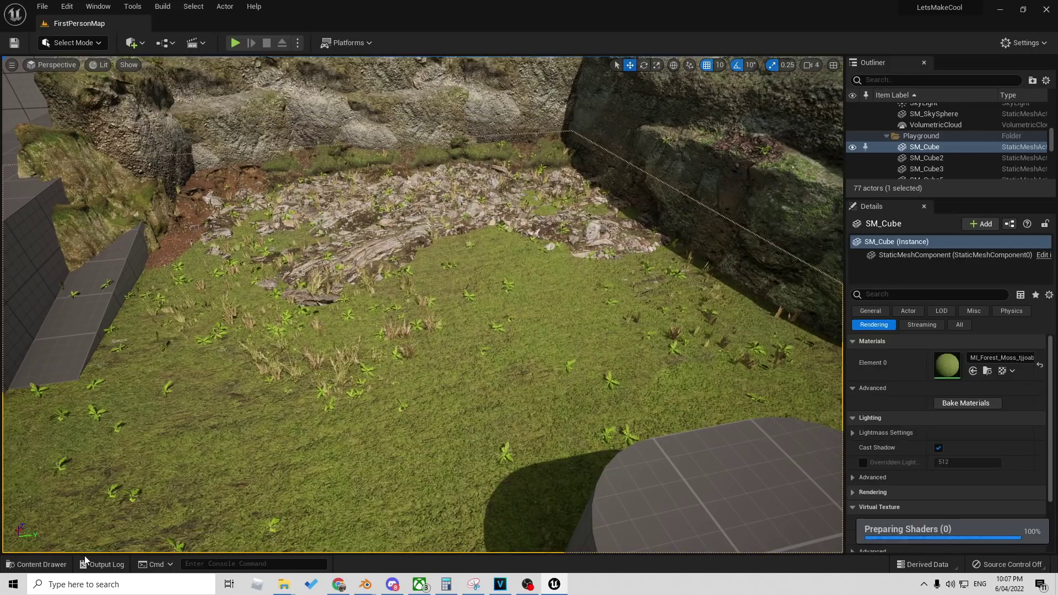
# Step: Place the CementWall mesh in the level and rotate and move it across the mossy floor between the rock wall and the cylinder
pyautogui.click(36, 564)
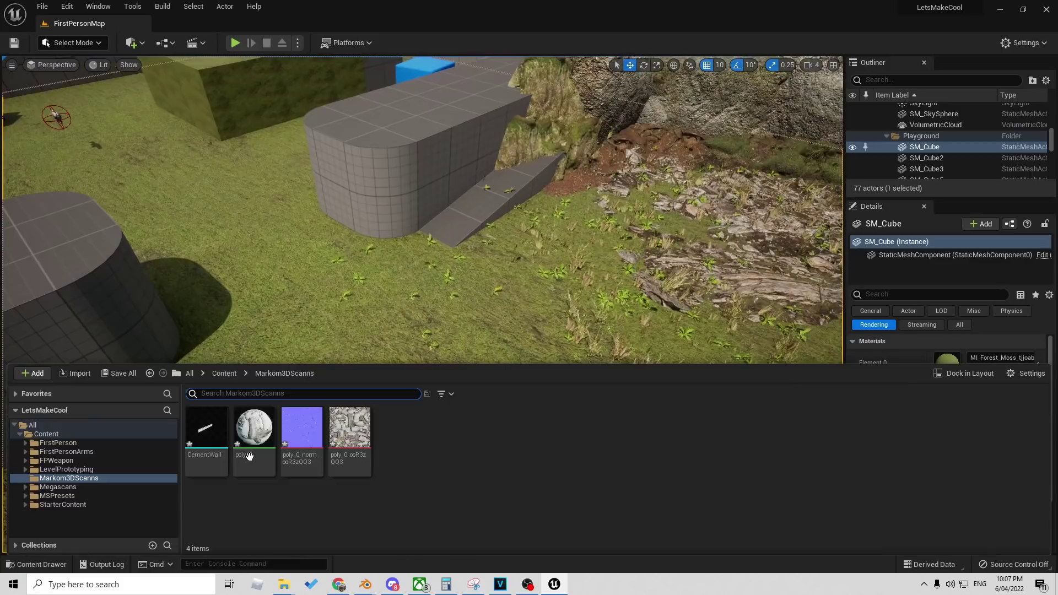
pyautogui.moveTo(206, 429); pyautogui.dragTo(448, 286)
pyautogui.moveTo(447, 286); pyautogui.dragTo(545, 297, button='right')
pyautogui.moveTo(304, 312); pyautogui.dragTo(765, 321)
pyautogui.moveTo(524, 307)
pyautogui.mouseDown(button='right')
pyautogui.moveTo(640, 307)
pyautogui.moveTo(584, 289)
pyautogui.moveTo(538, 291)
pyautogui.mouseUp(button='right')
pyautogui.press('e')
pyautogui.moveTo(496, 254); pyautogui.dragTo(574, 280)
pyautogui.moveTo(579, 225)
pyautogui.mouseDown()
pyautogui.moveTo(585, 234)
pyautogui.moveTo(588, 226)
pyautogui.mouseUp()
pyautogui.moveTo(402, 524); pyautogui.dragTo(433, 521, button='right')
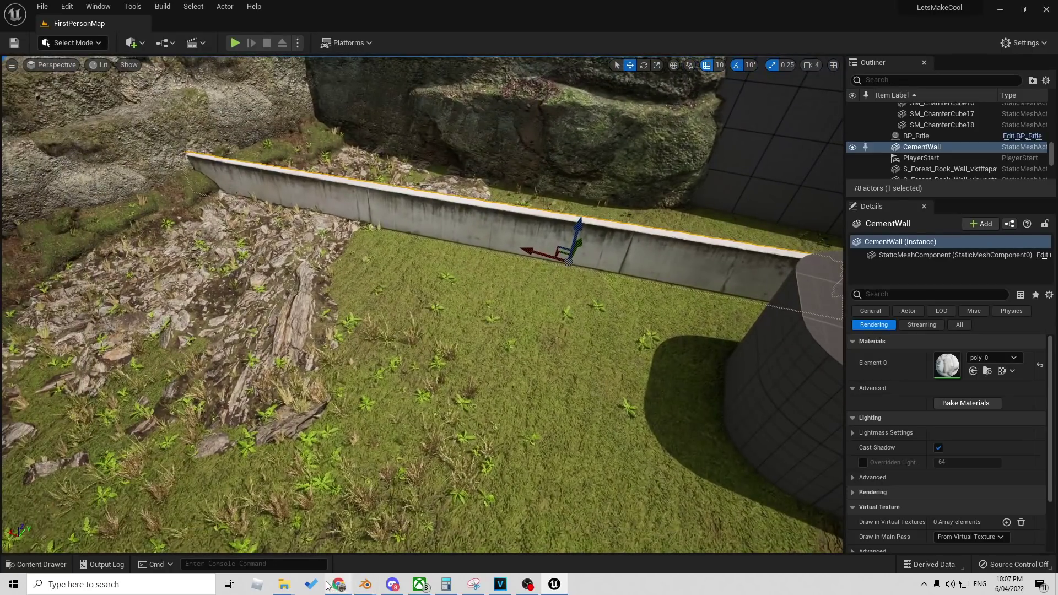
# Step: Check the exported Ground1 and Ground2 scans in the UE4Export folder and preview the open Blender scenes
pyautogui.moveTo(282, 585)
pyautogui.click(229, 538)
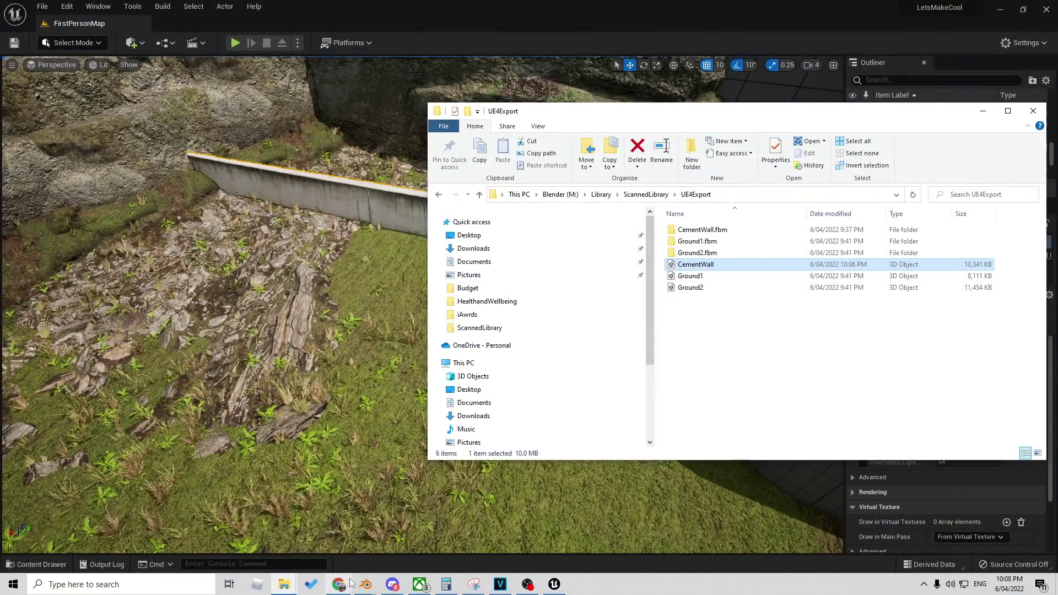
pyautogui.moveTo(378, 582)
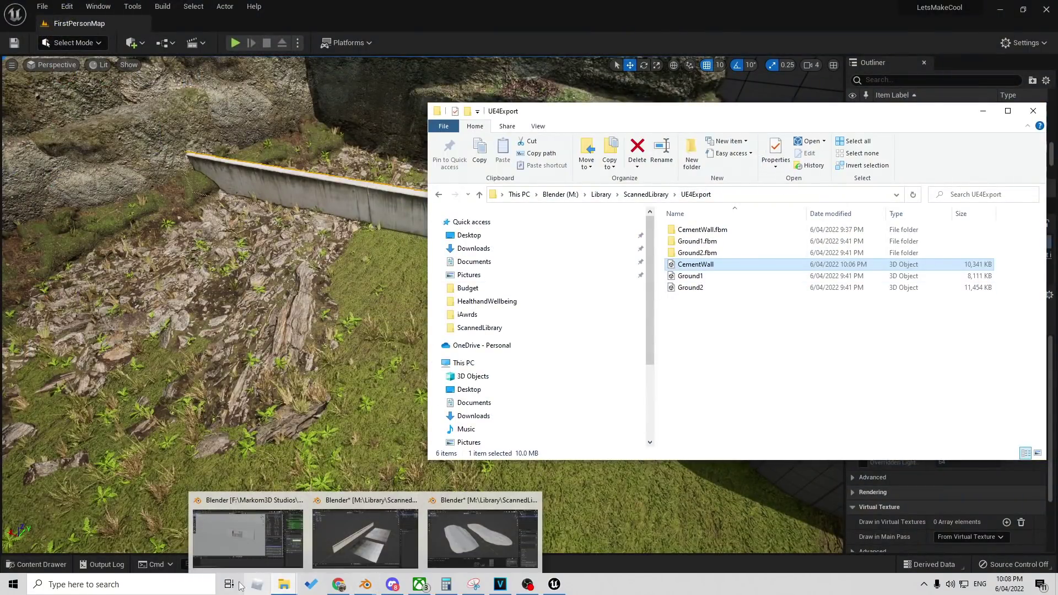
# Step: Try the Ground1 mesh from Markom3DScanns on the mossy floor in front of the cement wall, and delete it
pyautogui.click(42, 564)
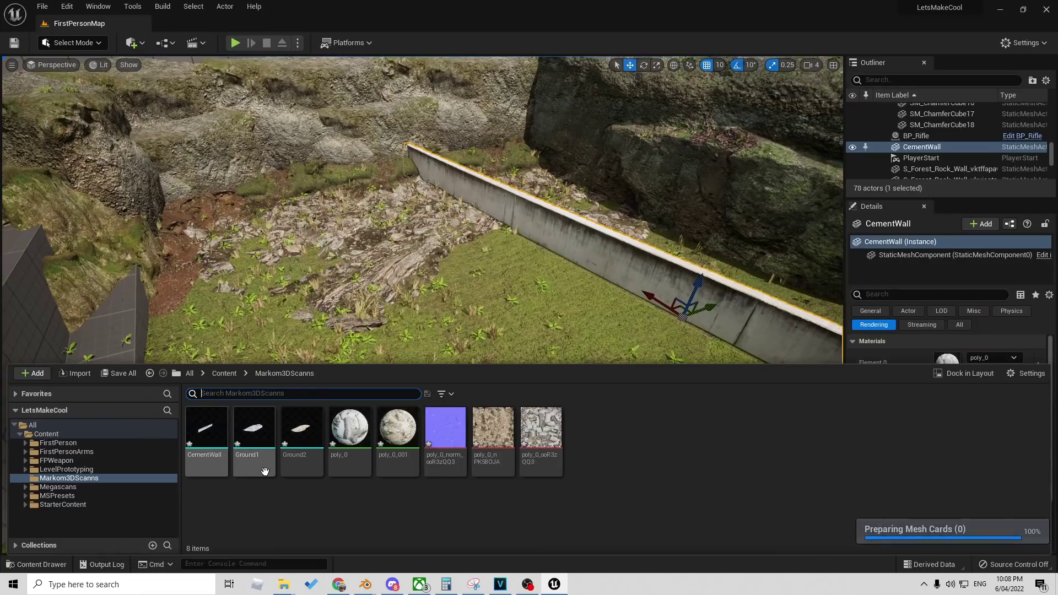
pyautogui.moveTo(265, 472); pyautogui.dragTo(502, 372)
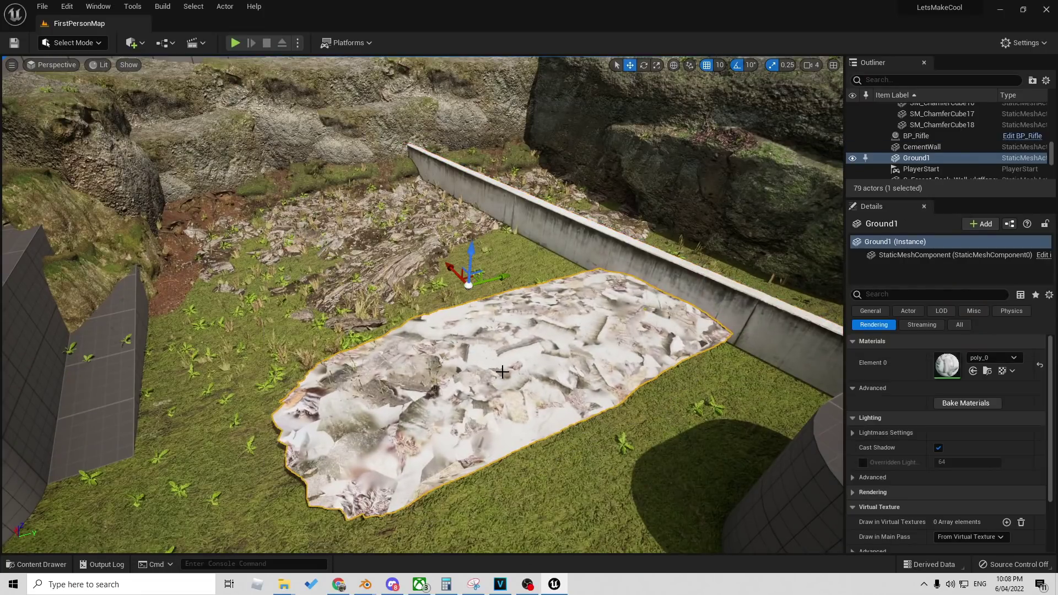
pyautogui.press('Delete')
# Step: Place the Ground2 mesh from Markom3DScanns in front of the cement wall and move it over beside the grey block
pyautogui.hotkey('ctrl', 'space')
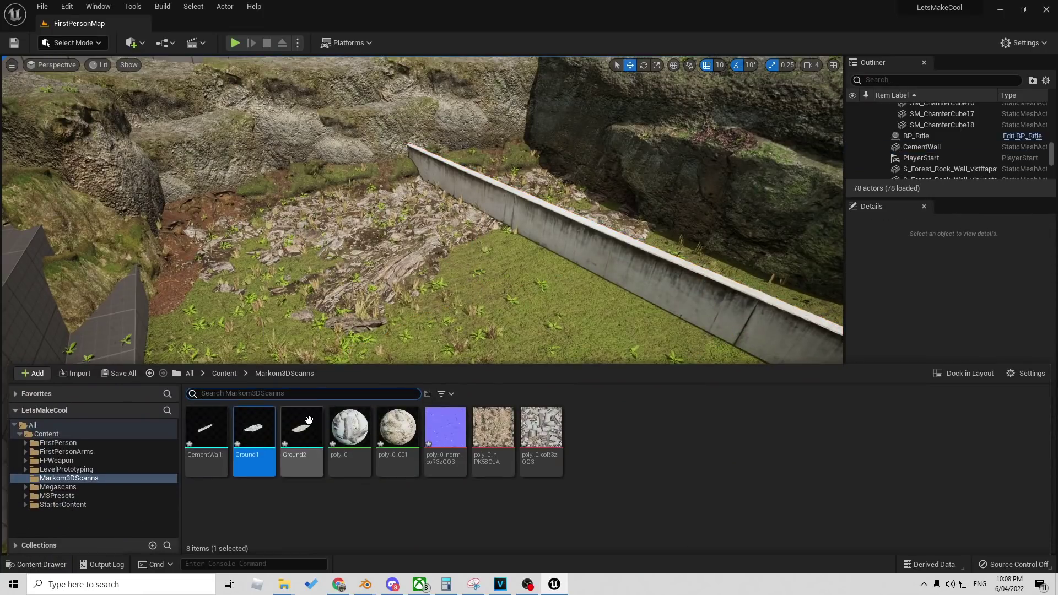
pyautogui.moveTo(302, 444); pyautogui.dragTo(524, 371)
pyautogui.press('f')
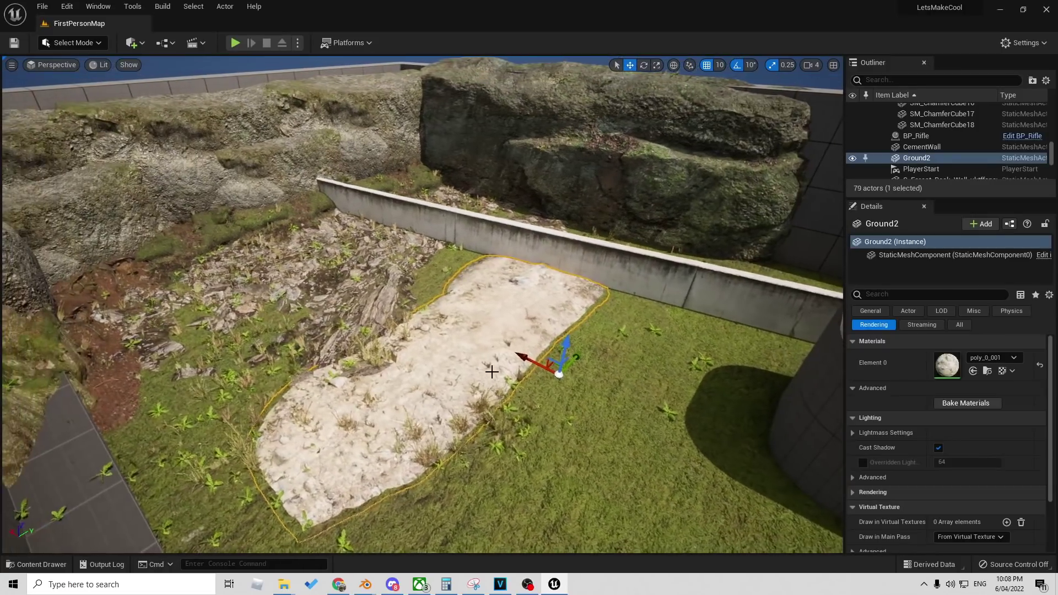
pyautogui.moveTo(636, 392); pyautogui.dragTo(756, 452)
pyautogui.moveTo(756, 452); pyautogui.dragTo(813, 468, button='right')
# Step: Duplicate the Ground2 mesh toward the rocky patch, then rotate and position the copy so it overlaps the original
pyautogui.keyDown('alt'); pyautogui.moveTo(567, 366); pyautogui.dragTo(440, 354); pyautogui.keyUp('alt')
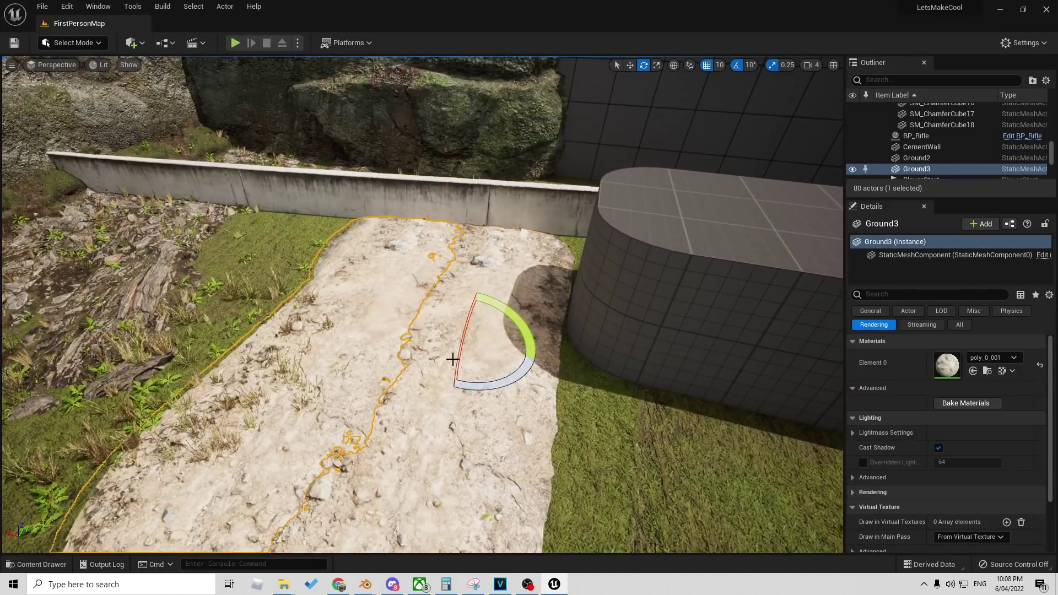
pyautogui.moveTo(478, 352); pyautogui.dragTo(481, 352, button='right')
pyautogui.moveTo(469, 313)
pyautogui.mouseDown()
pyautogui.moveTo(469, 331)
pyautogui.moveTo(469, 292)
pyautogui.moveTo(470, 320)
pyautogui.mouseUp()
pyautogui.moveTo(482, 336); pyautogui.dragTo(512, 349, button='right')
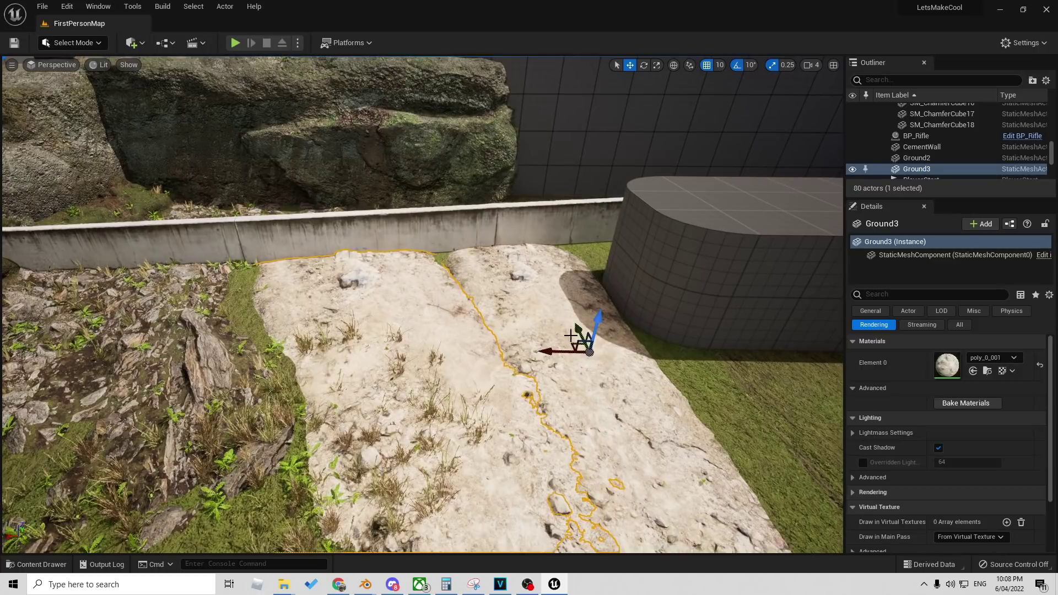
# Step: Duplicate the sandy ground mesh along the cement wall under the long grey block, and rotate the new copy
pyautogui.press('d')
pyautogui.moveTo(560, 295); pyautogui.dragTo(332, 293, button='right')
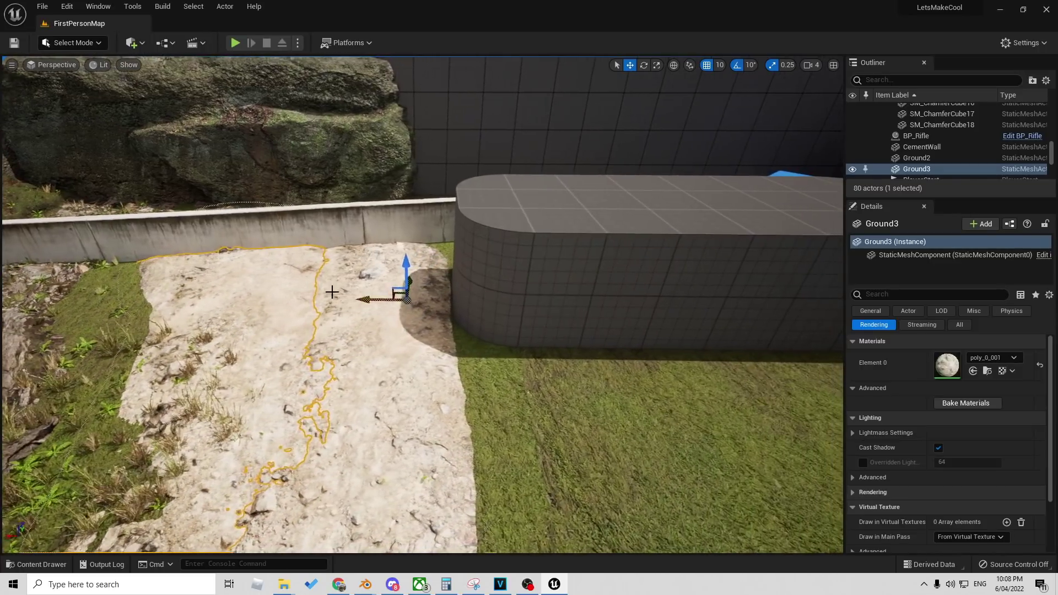
pyautogui.keyDown('alt'); pyautogui.moveTo(360, 303); pyautogui.dragTo(507, 306); pyautogui.keyUp('alt')
pyautogui.press('e')
pyautogui.moveTo(503, 320); pyautogui.dragTo(500, 287)
pyautogui.press('s')
pyautogui.moveTo(618, 296); pyautogui.dragTo(683, 337, button='right')
pyautogui.press('d')
# Step: Duplicate the ground mesh onto the grass in front of the long grey block, then rotate and reposition the copy
pyautogui.keyDown('alt'); pyautogui.moveTo(638, 343); pyautogui.dragTo(427, 501); pyautogui.keyUp('alt')
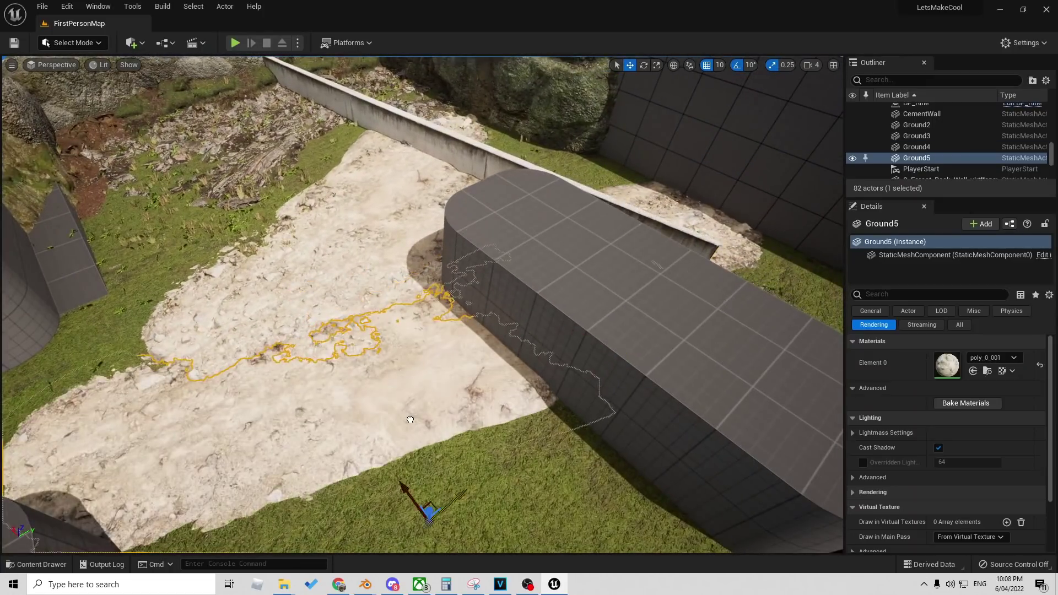
pyautogui.press('e')
pyautogui.moveTo(498, 506); pyautogui.dragTo(498, 524, button='right')
pyautogui.press('s')
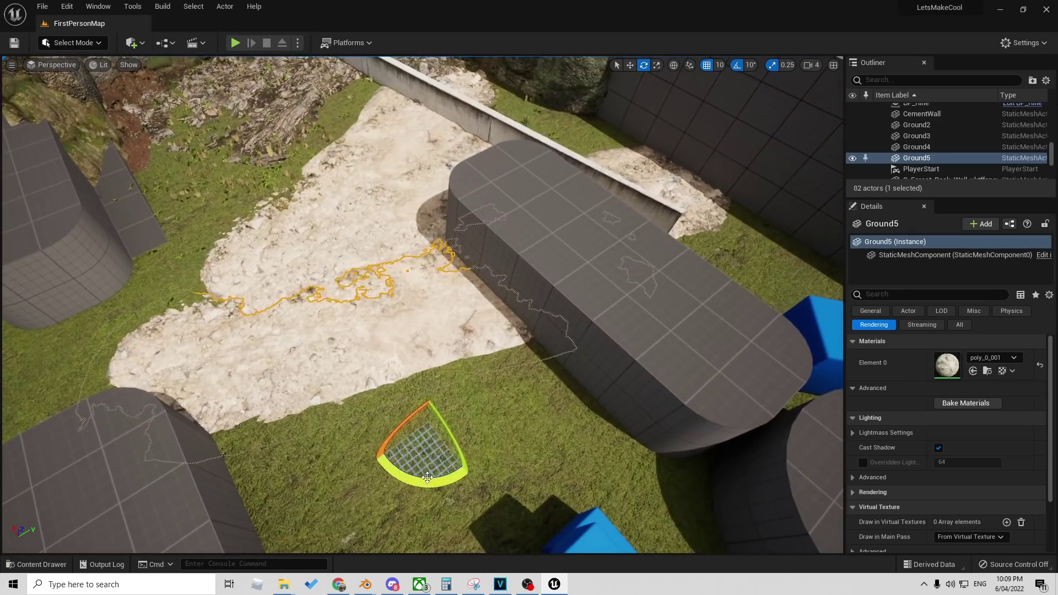
pyautogui.moveTo(436, 481); pyautogui.dragTo(403, 480)
pyautogui.moveTo(407, 387); pyautogui.dragTo(393, 366)
# Step: Lower the newest ground copy into the mossy floor so that its edges blend into the grass
pyautogui.moveTo(392, 366); pyautogui.dragTo(504, 308, button='right')
pyautogui.press('a')
pyautogui.press('w')
pyautogui.moveTo(490, 421)
pyautogui.mouseDown(button='right')
pyautogui.moveTo(488, 474)
pyautogui.moveTo(494, 418)
pyautogui.mouseUp(button='right')
pyautogui.press('s')
pyautogui.press('w')
pyautogui.press('s')
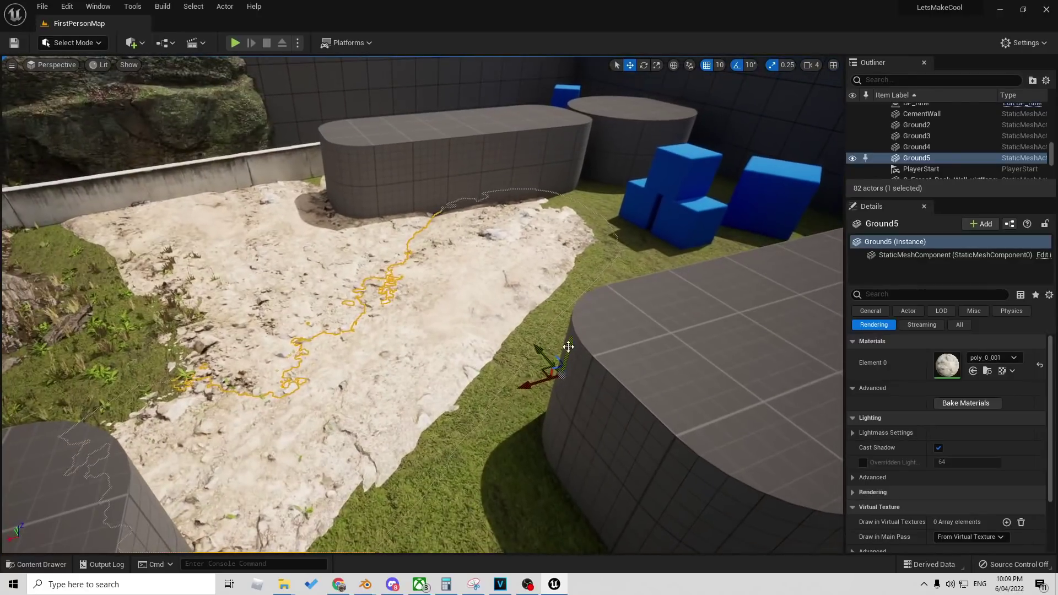
pyautogui.click(568, 350)
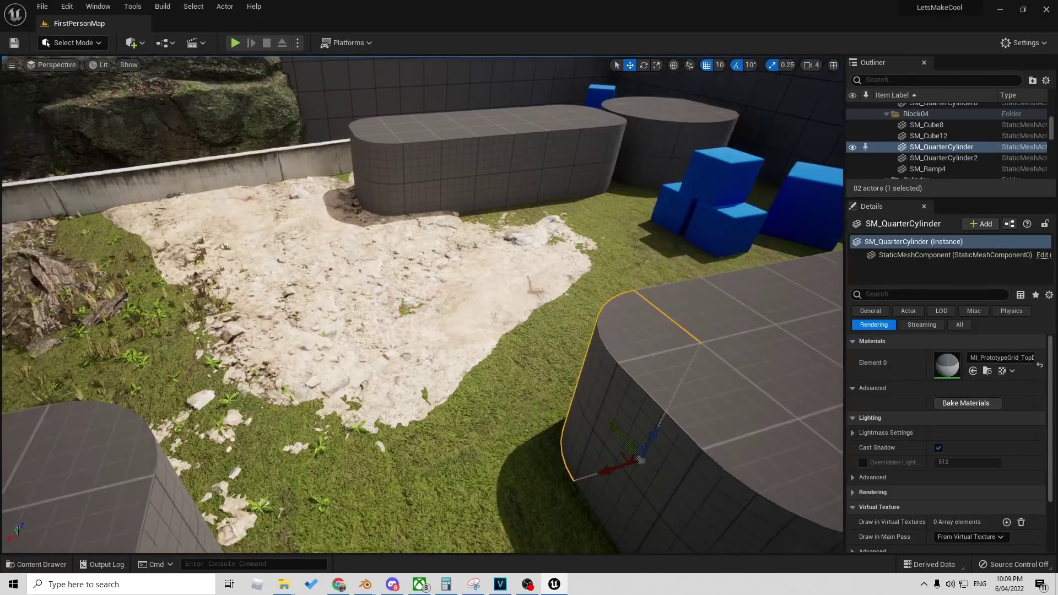
pyautogui.moveTo(568, 350); pyautogui.dragTo(386, 183, button='right')
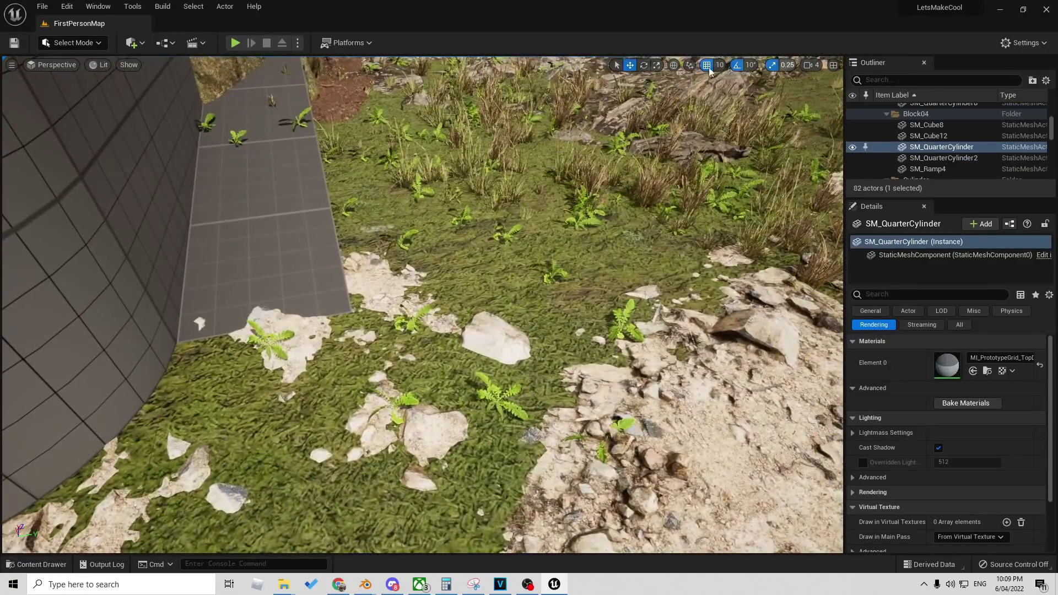